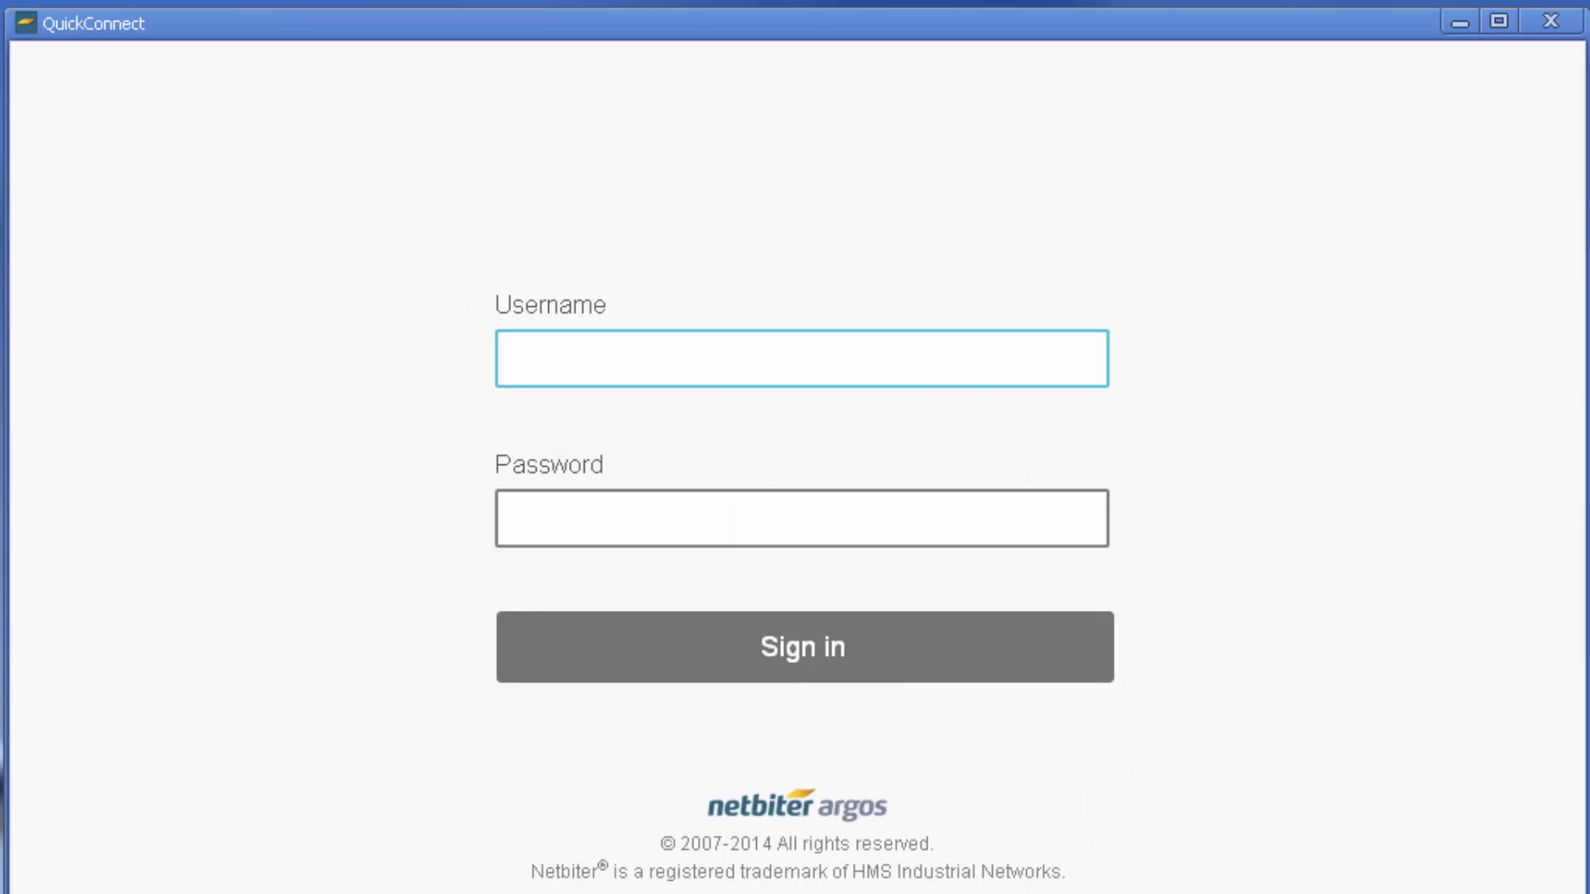
# Sign in with the account username and password, then open the EasyConnect EC350 system page
pyautogui.write('hmsgmbh')
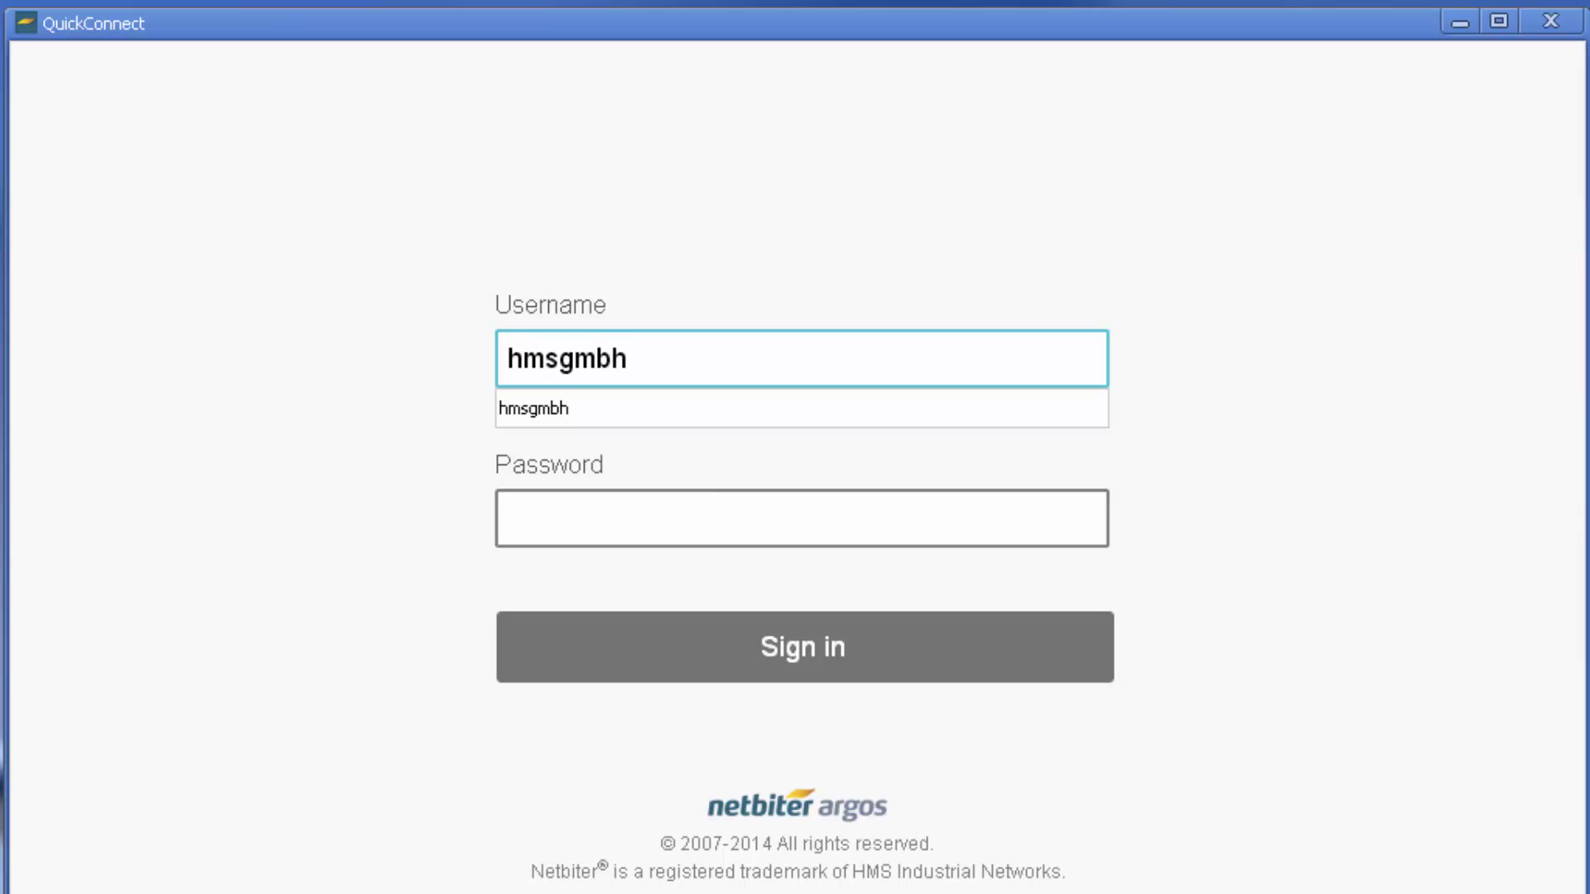
pyautogui.press('Tab')
pyautogui.write('************')
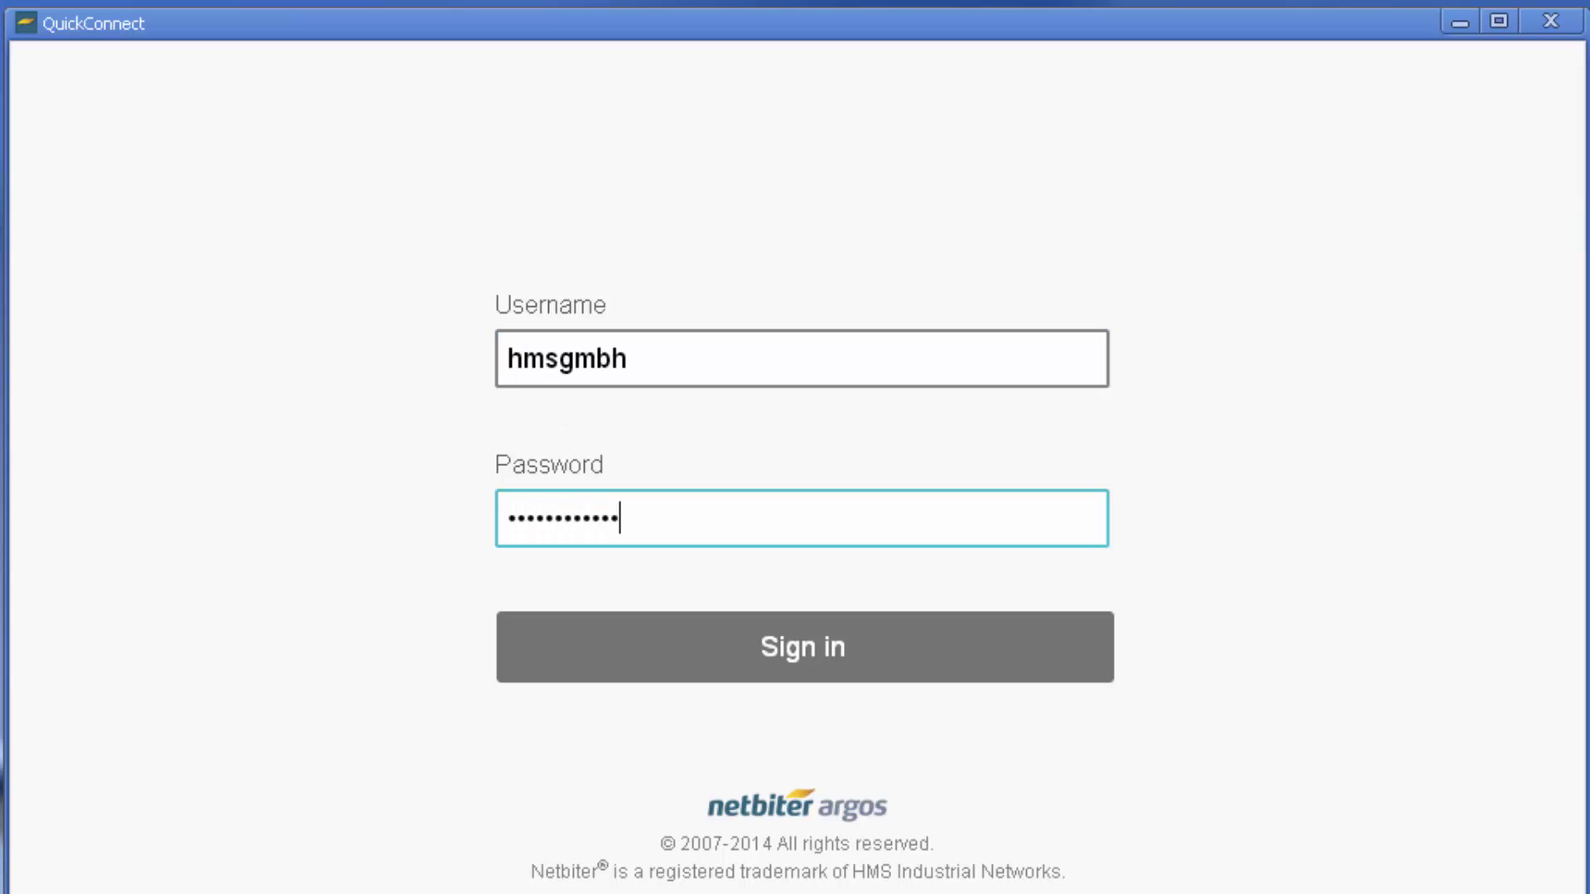
pyautogui.press('Return')
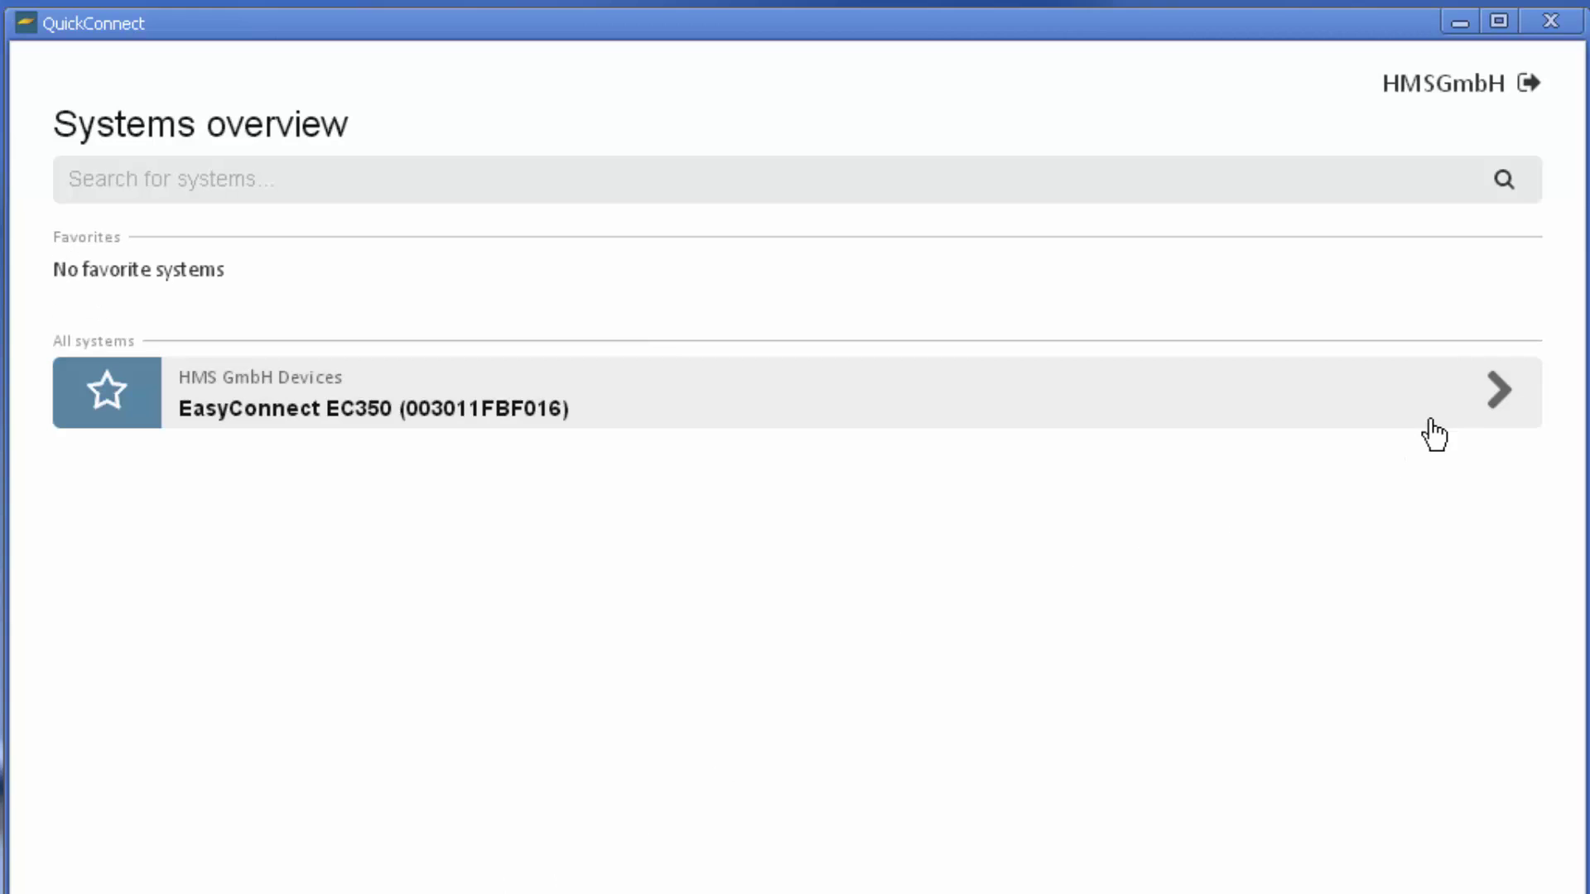
pyautogui.click(1495, 407)
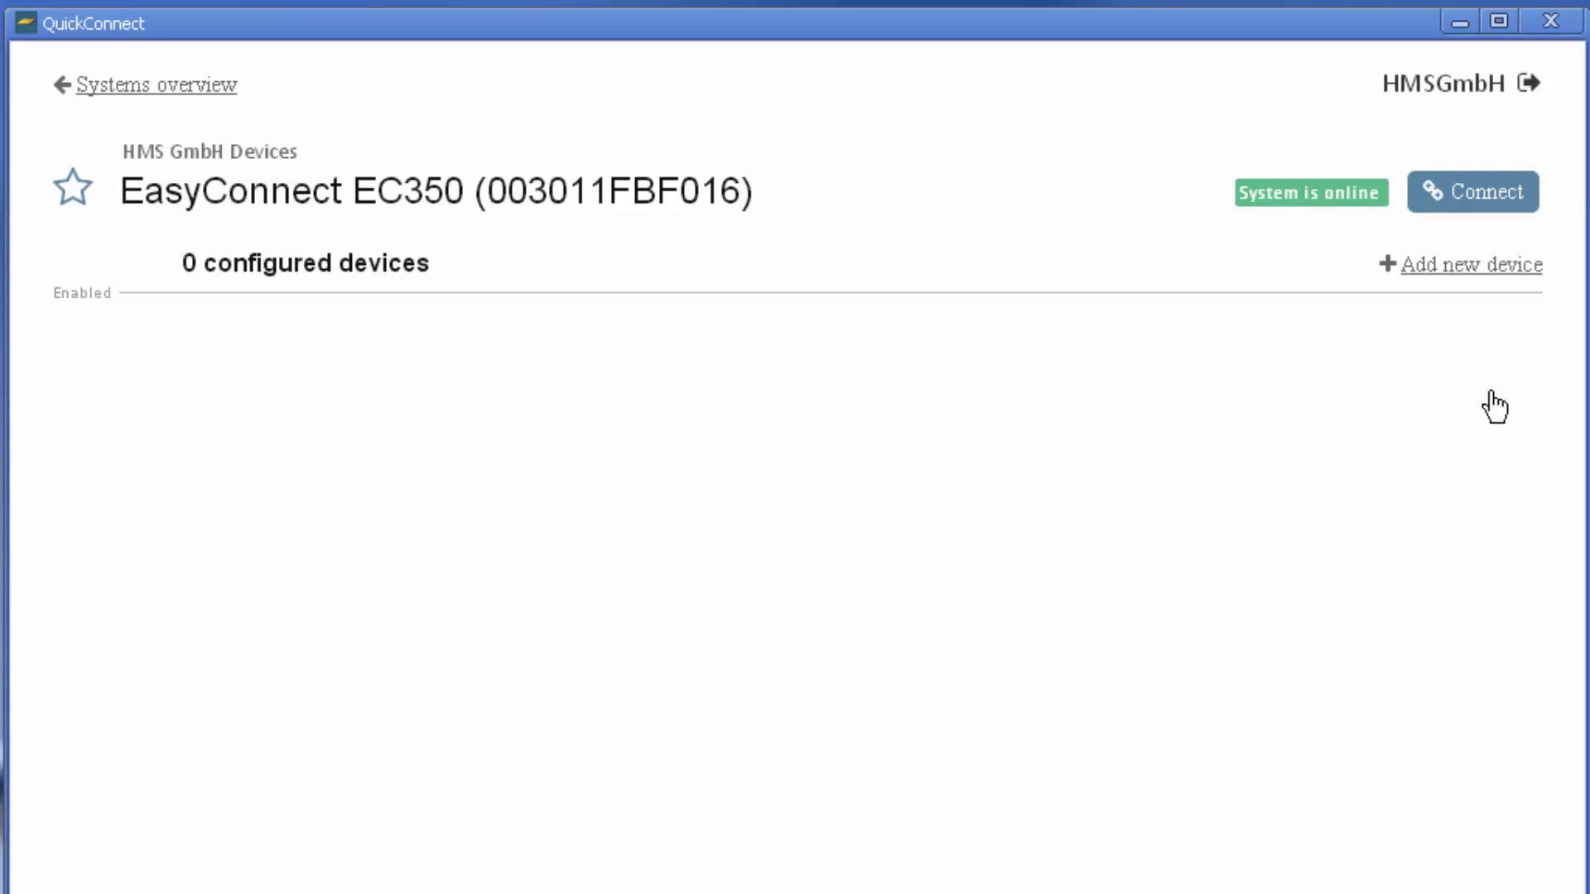
# Add a Custom-template device to EasyConnect EC350 named 'Schneider Electric M340'
pyautogui.click(1495, 267)
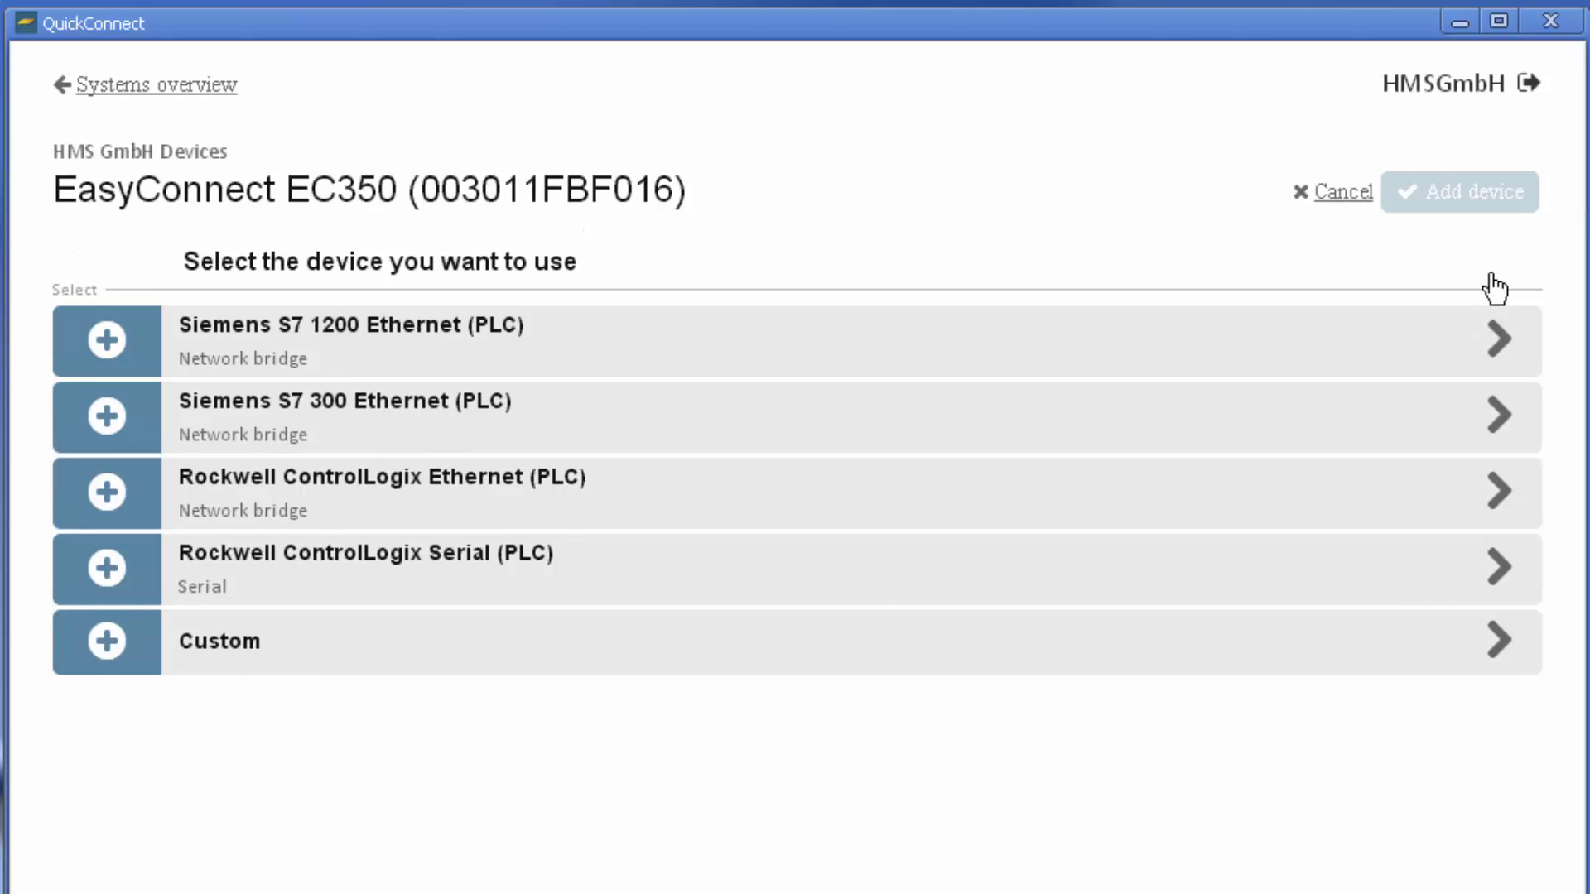
pyautogui.click(1496, 656)
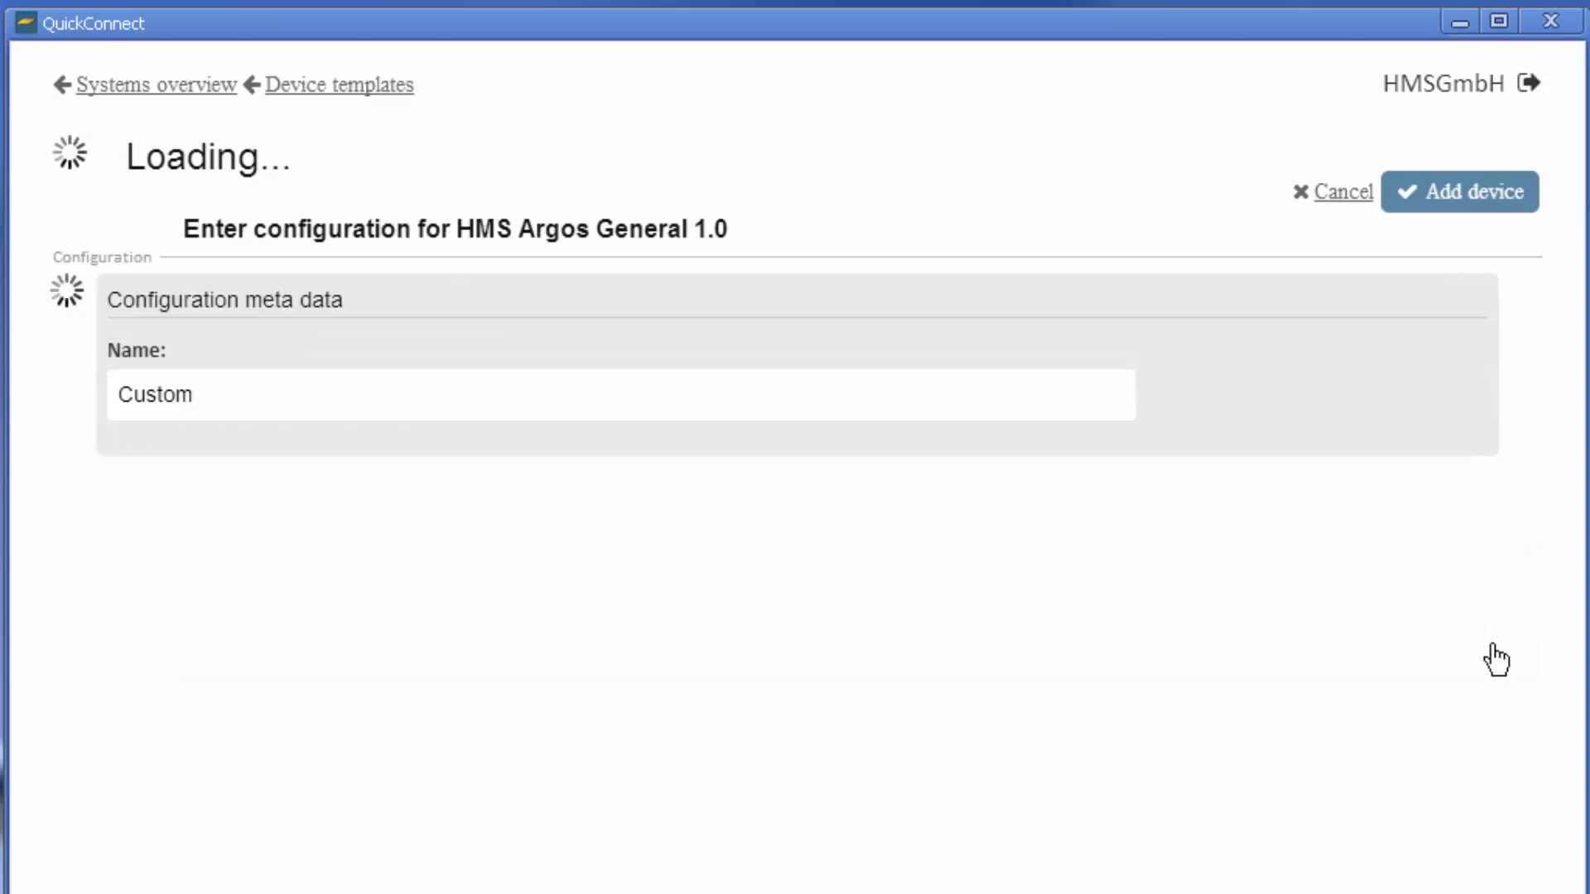
pyautogui.tripleClick(340, 426)
pyautogui.write('Schneider ')
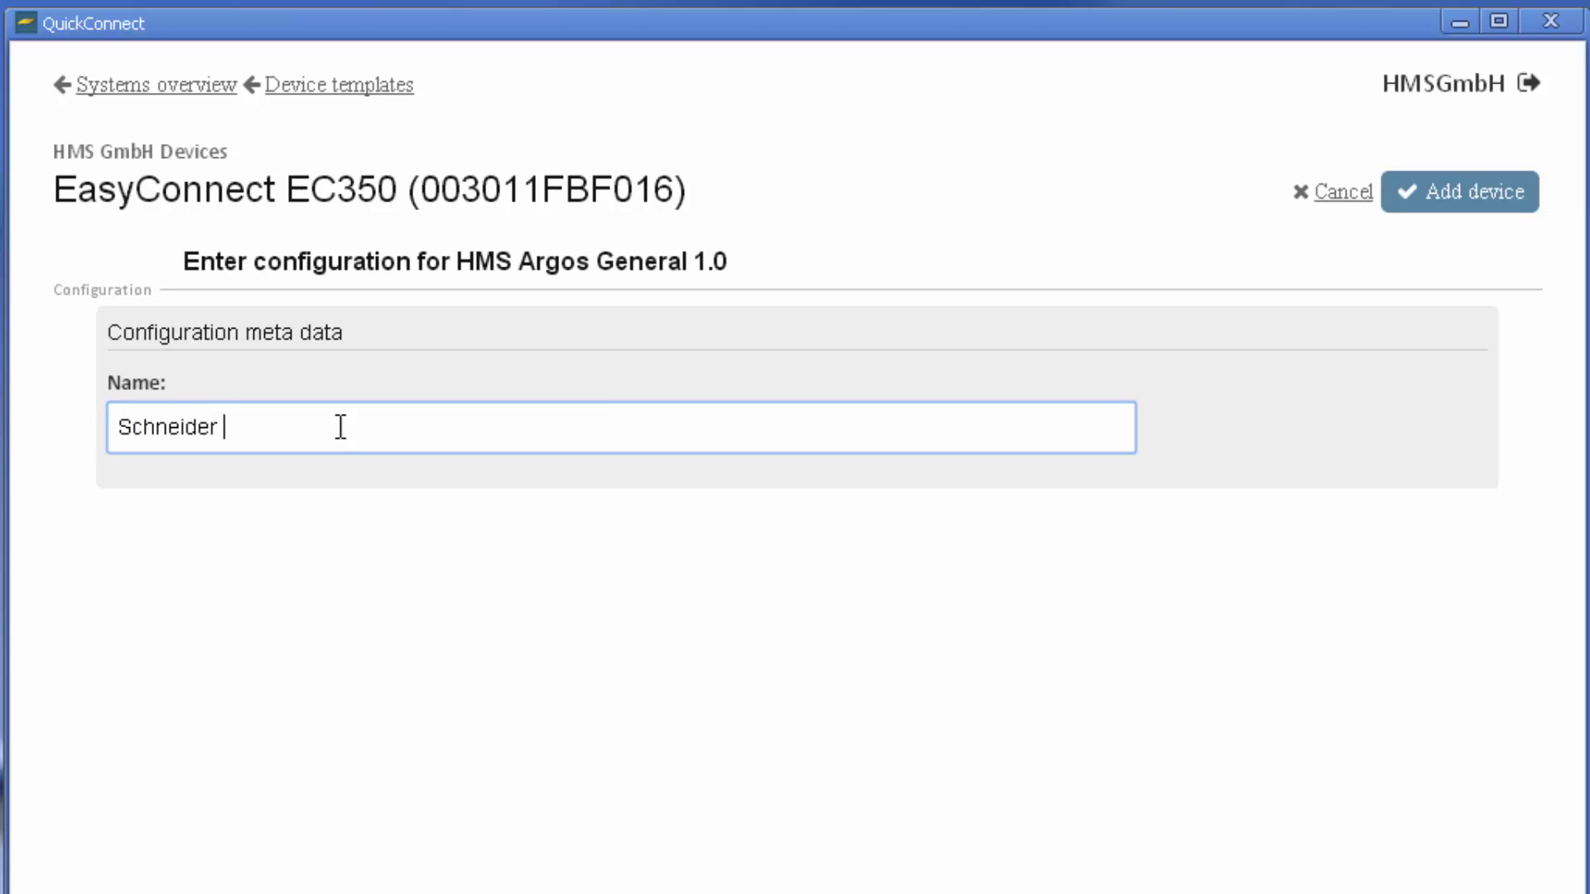
pyautogui.write('Electric M340')
# Save the Schneider Electric M340 device and add a Network bridge channel to it
pyautogui.click(1437, 202)
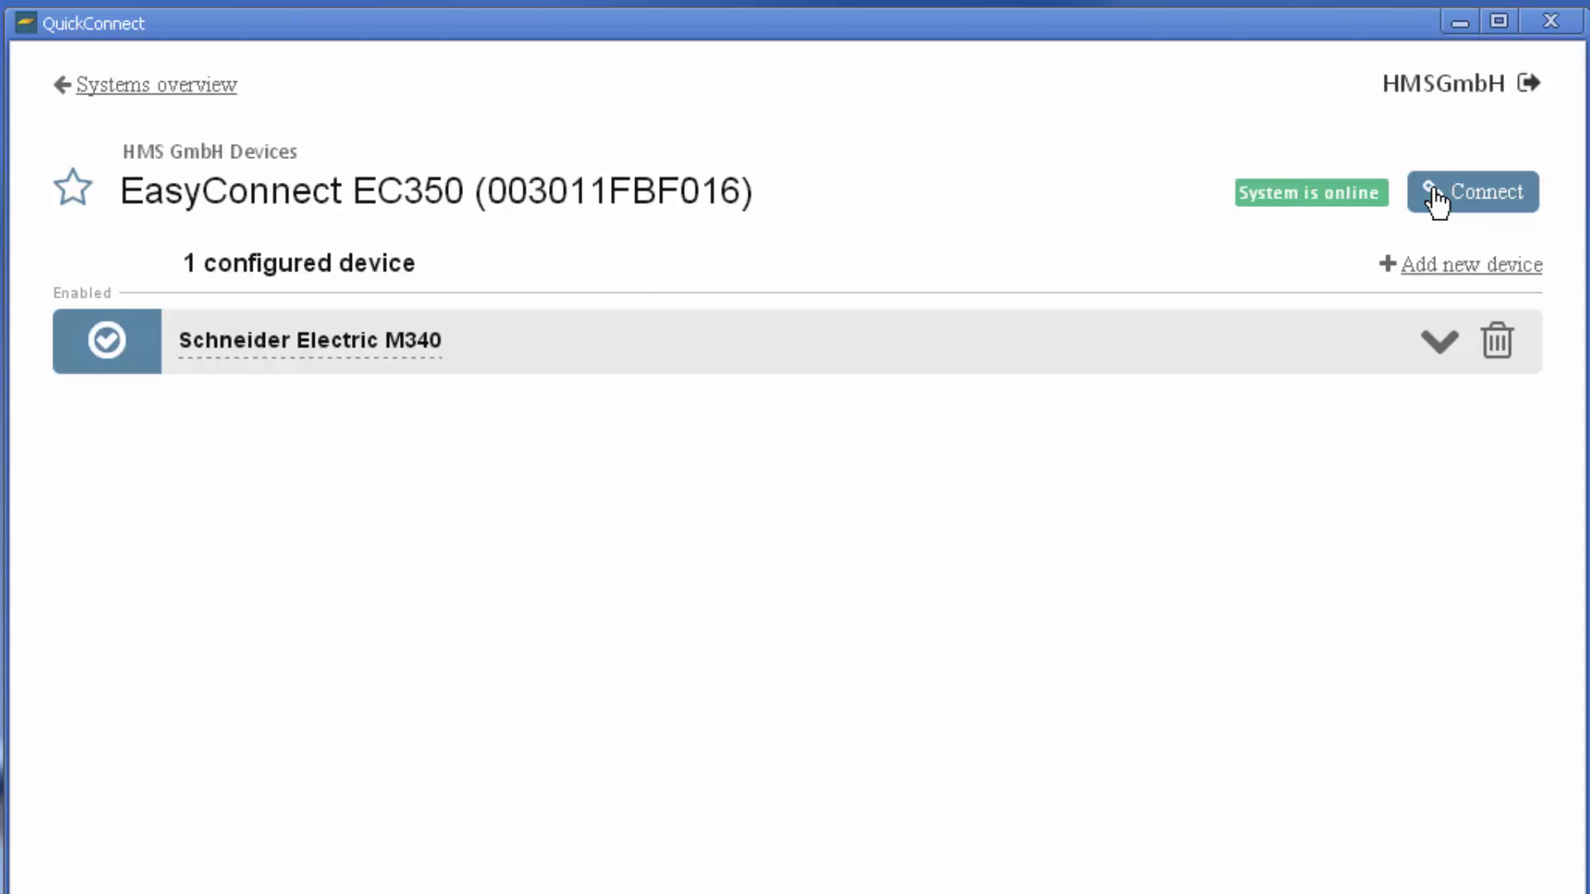
pyautogui.click(1438, 202)
pyautogui.click(1440, 341)
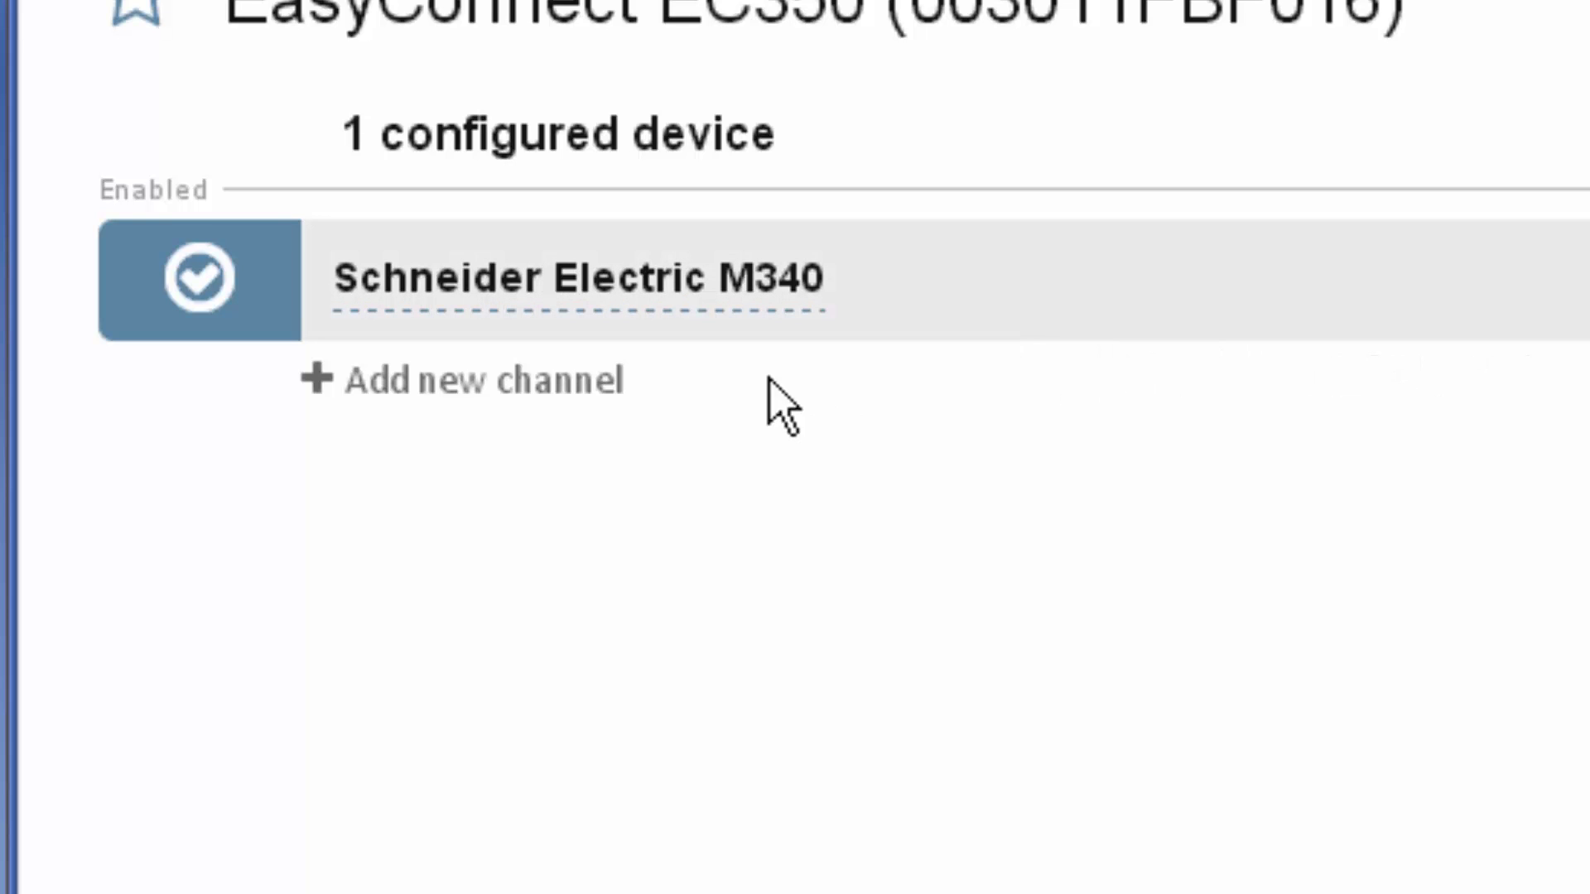
pyautogui.click(576, 386)
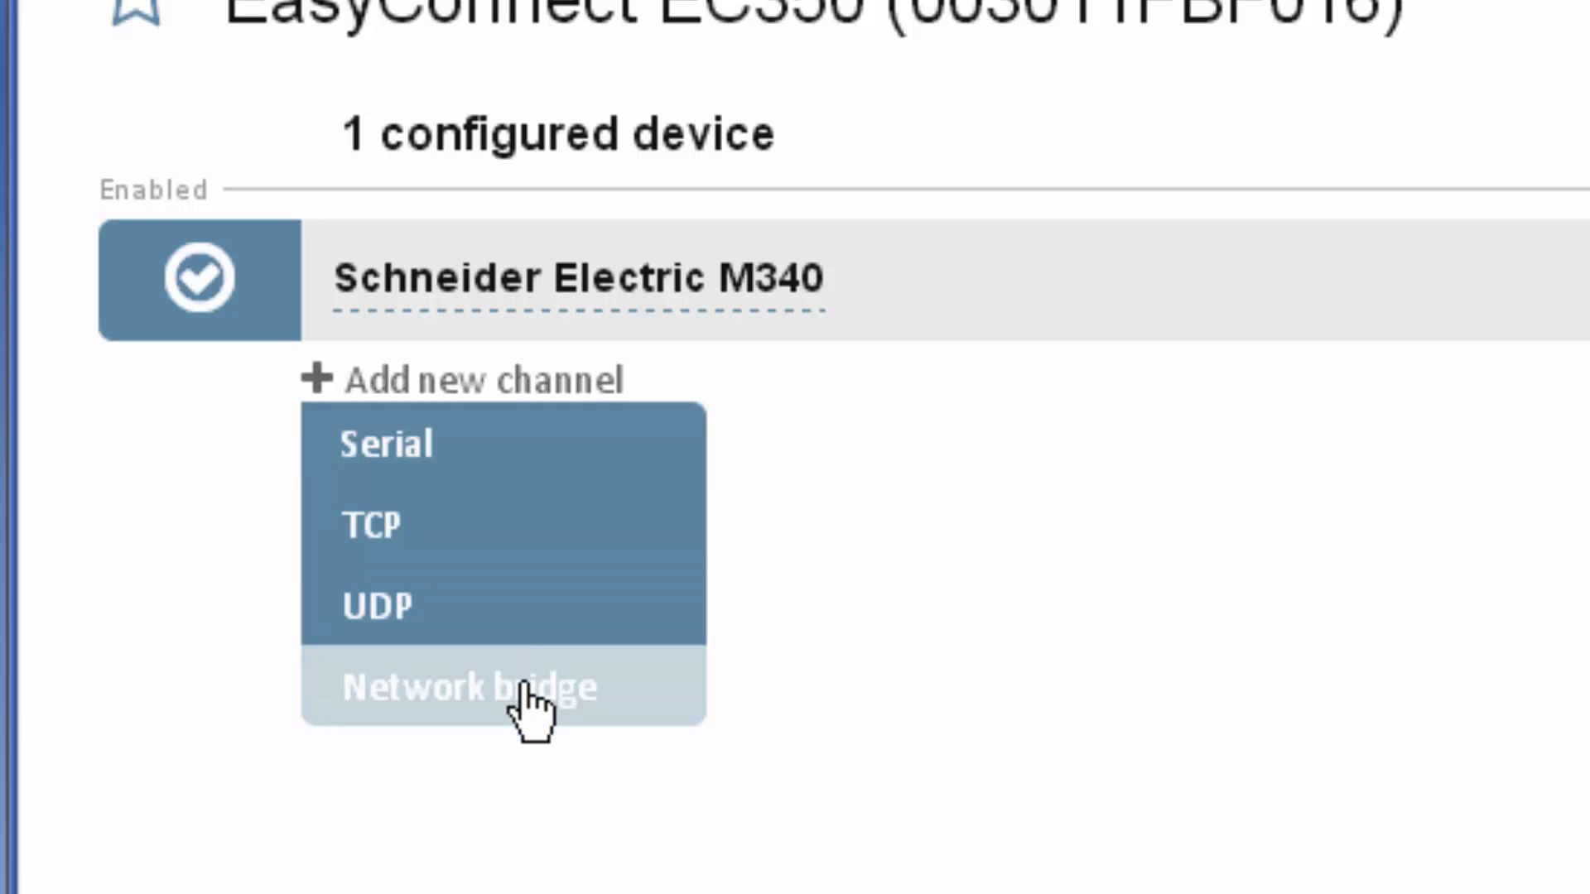
pyautogui.click(530, 708)
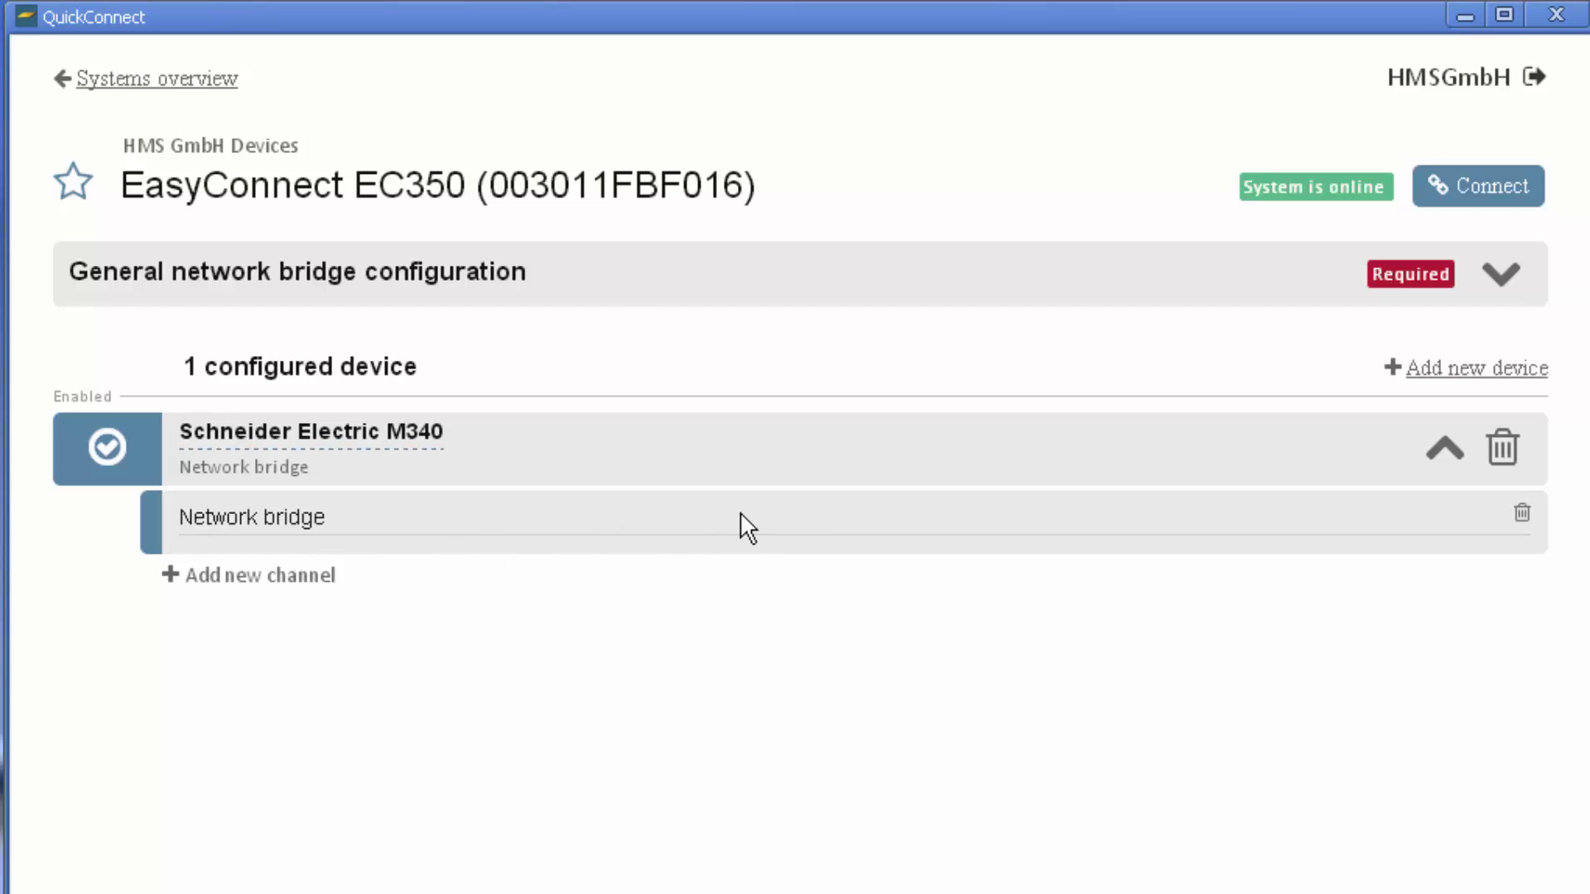
# Set the network bridge local IP to 192.168.0.40 and netmask to 255.255.255.0
pyautogui.click(1497, 285)
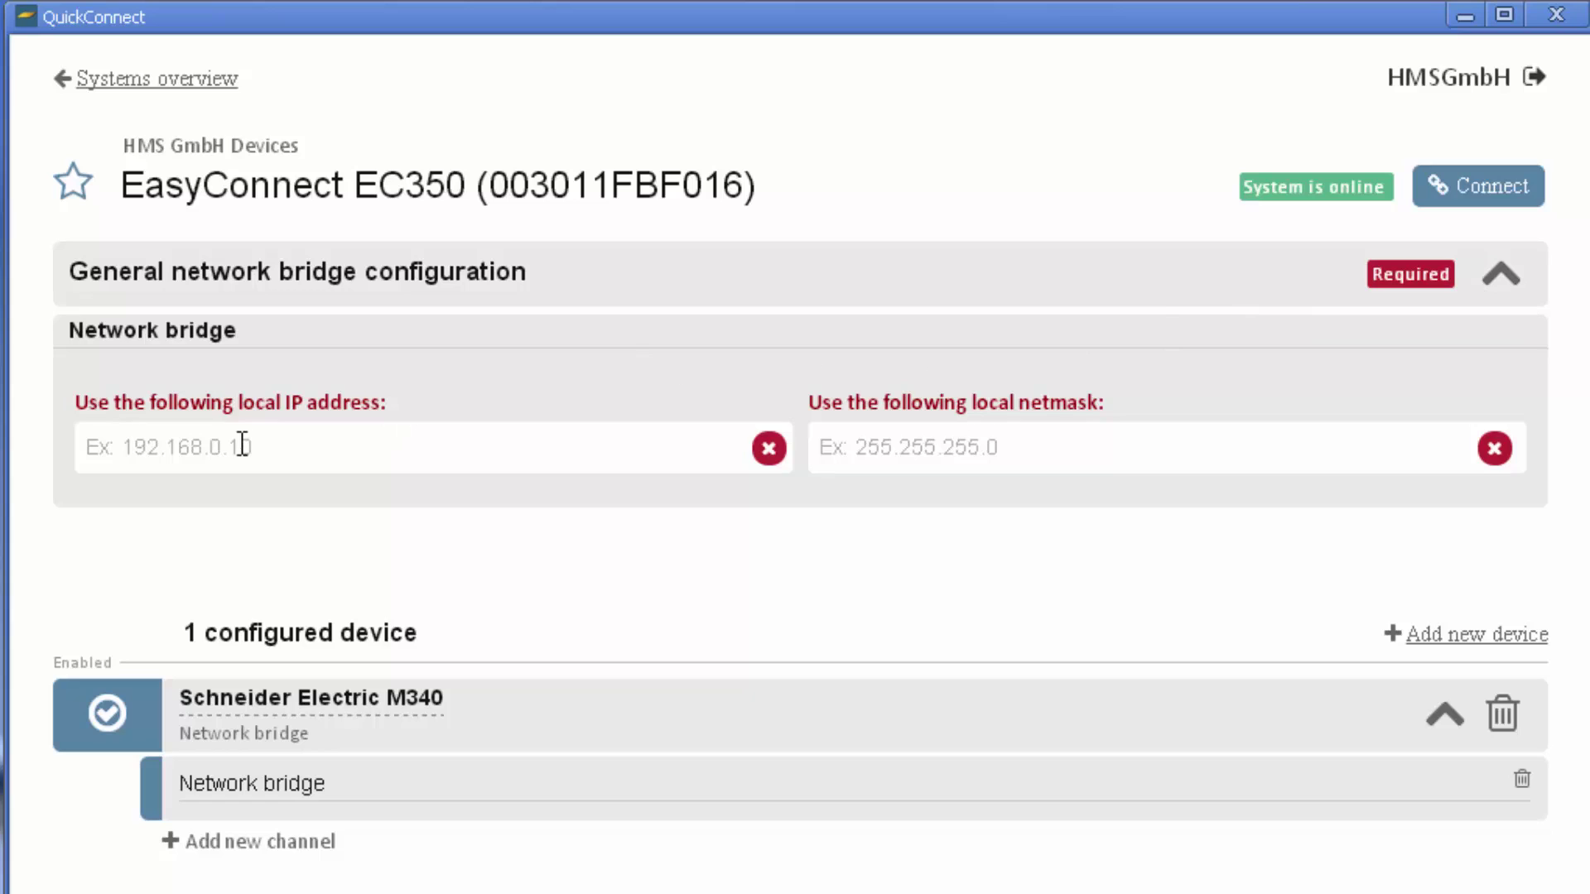
pyautogui.click(230, 448)
pyautogui.write('192')
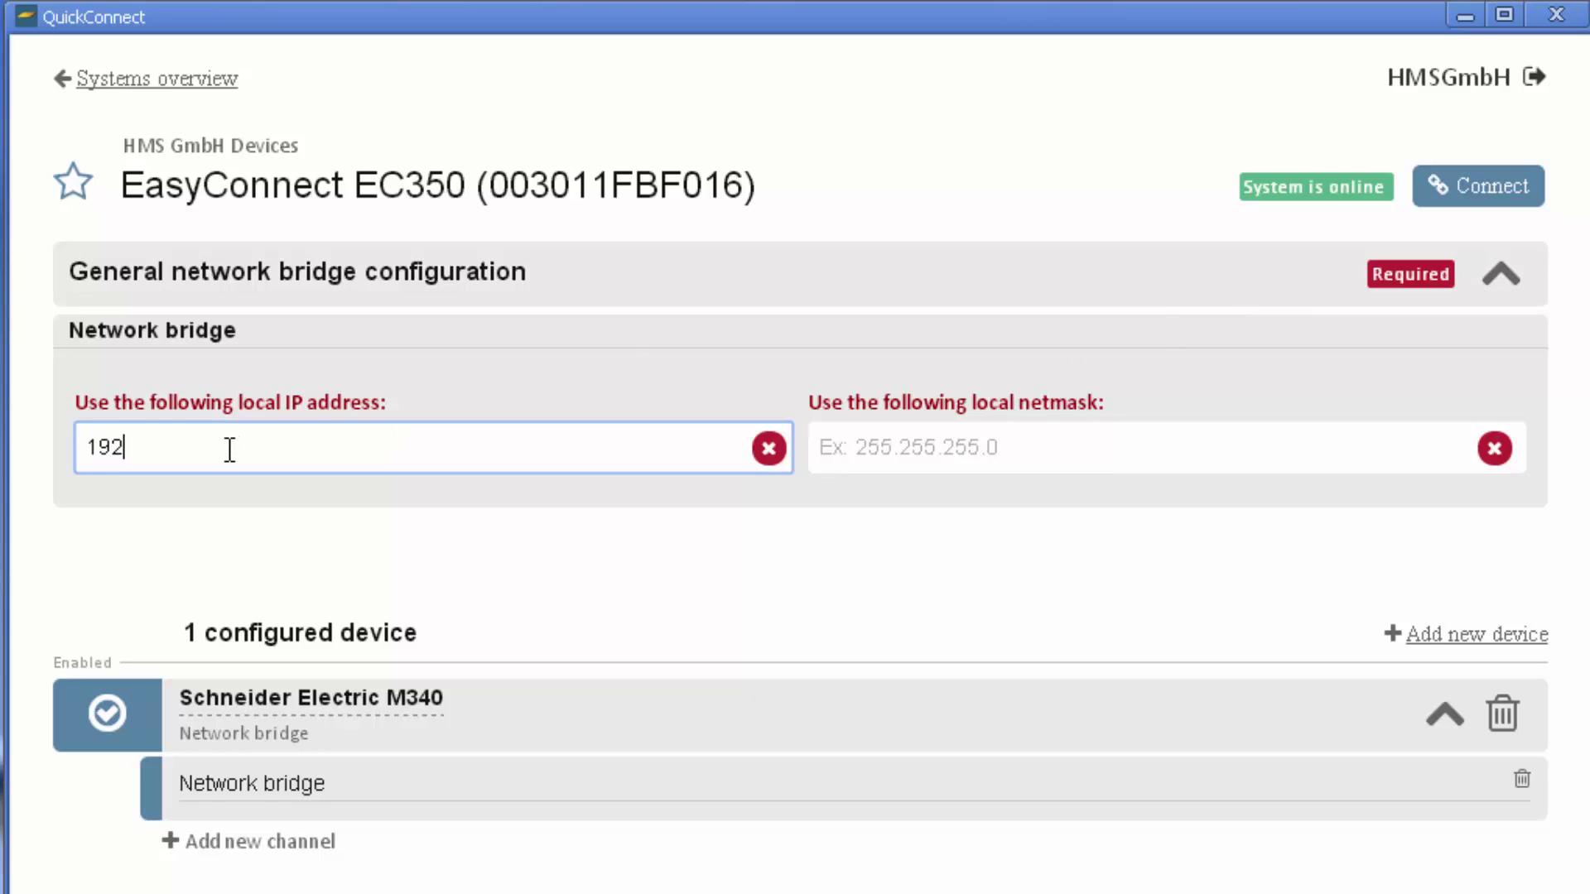
pyautogui.write('.168.0.40')
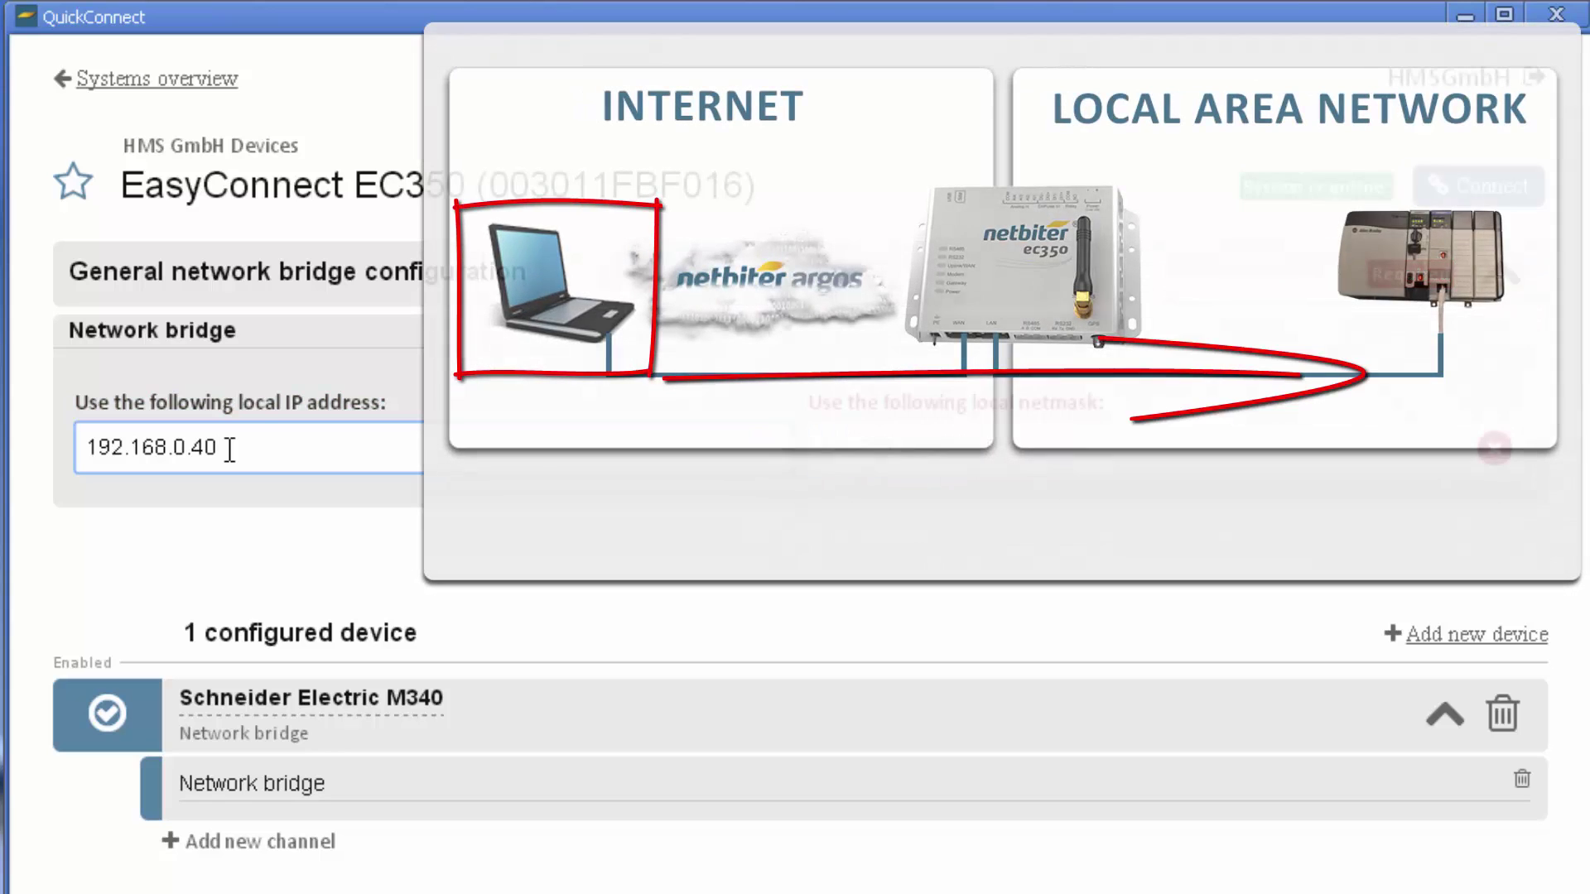
pyautogui.click(832, 452)
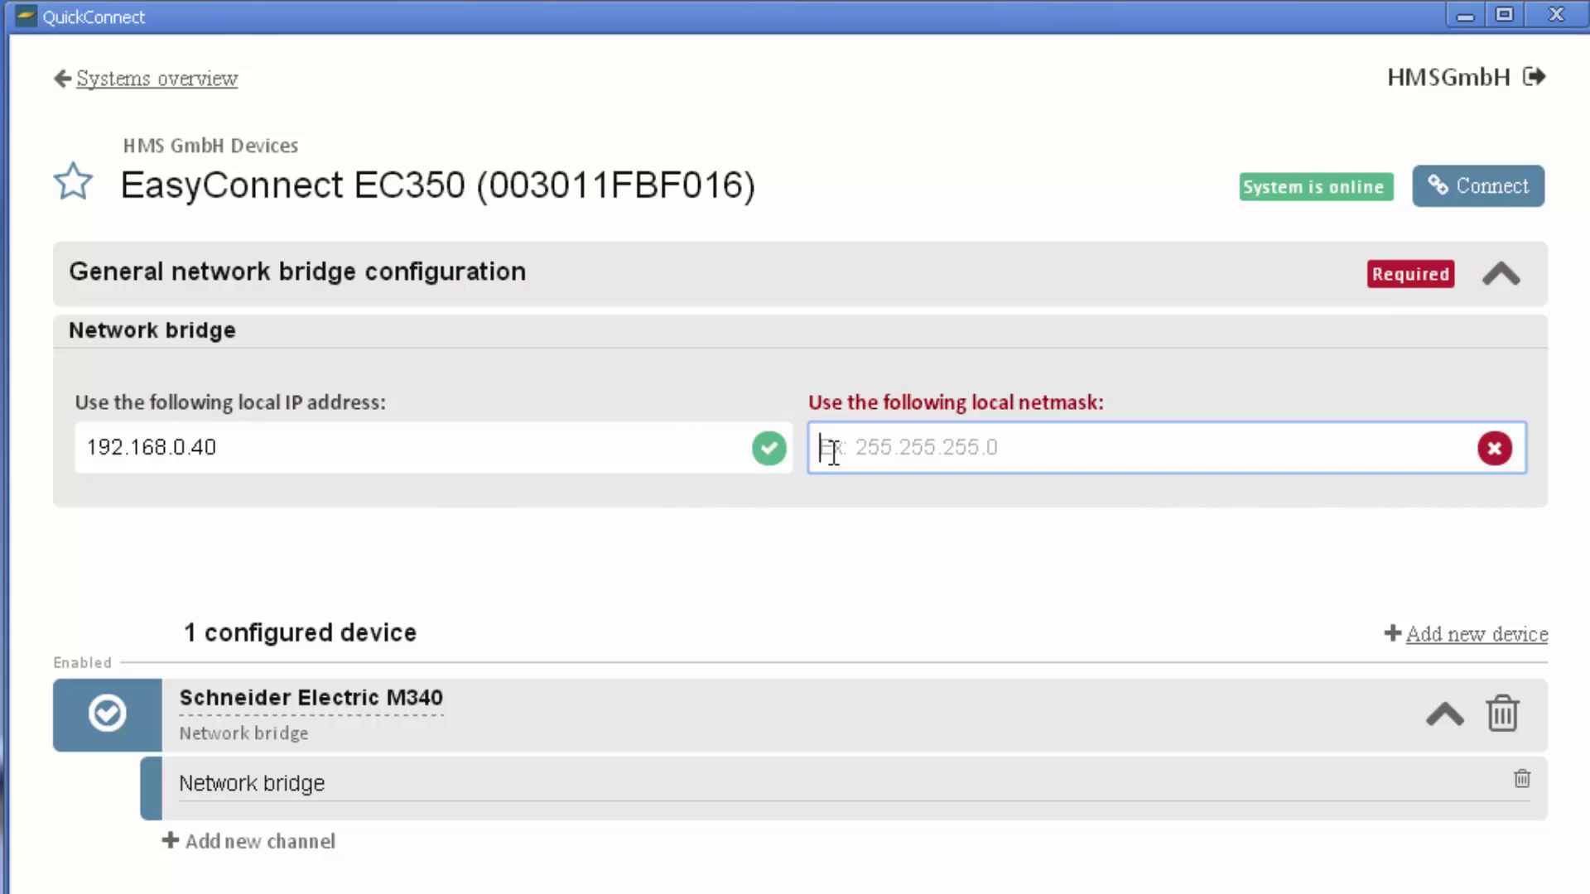
pyautogui.write('255.255.255.0')
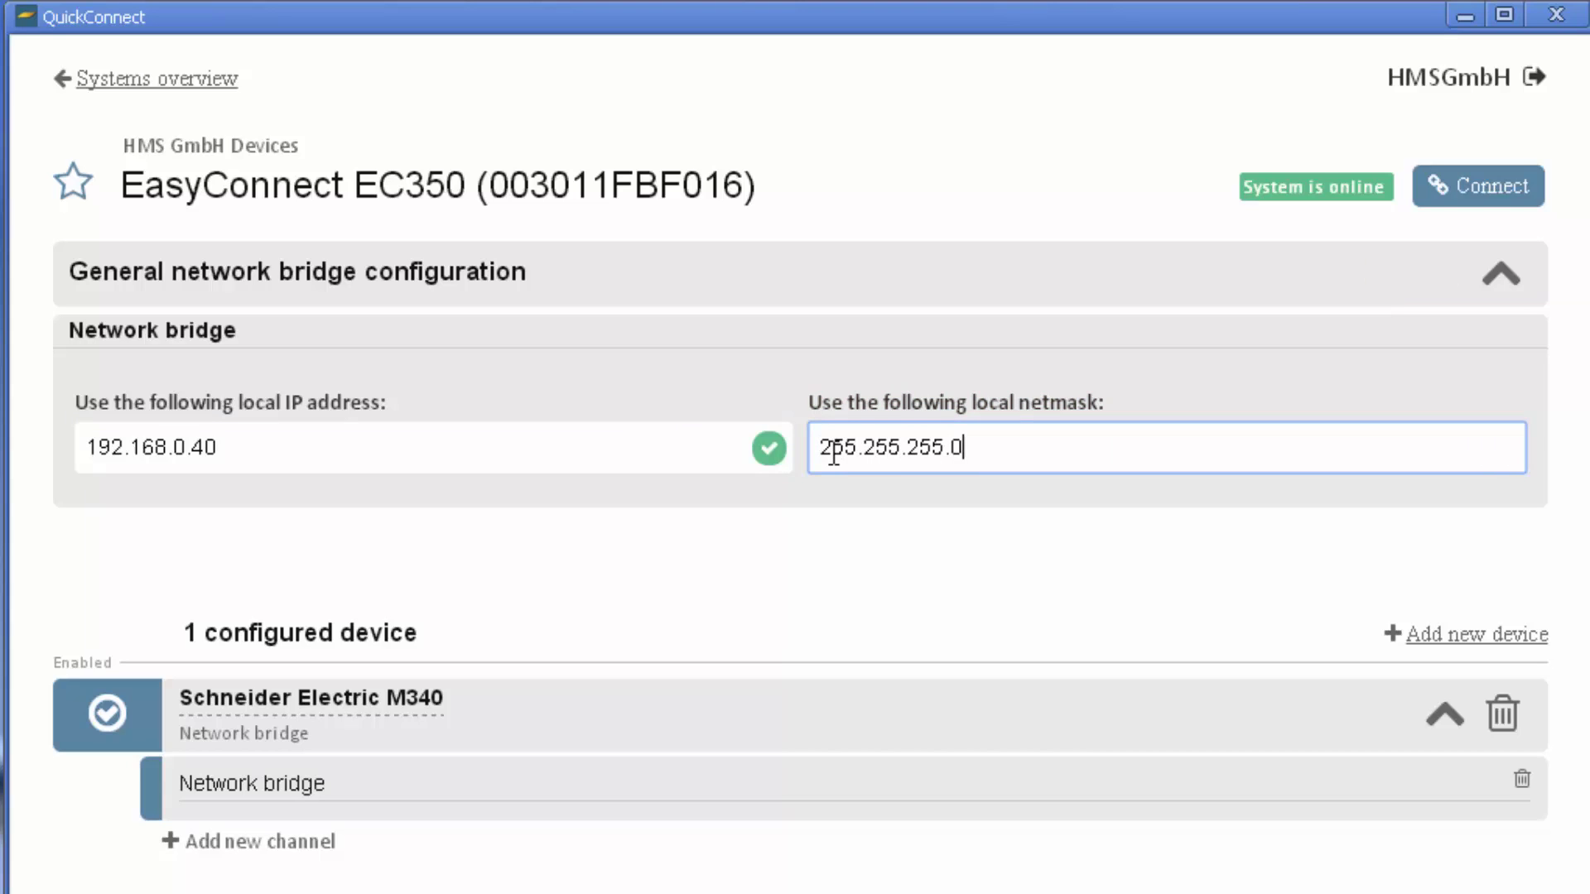
# Connect the QuickConnect tunnel to the EasyConnect EC350
pyautogui.click(1458, 189)
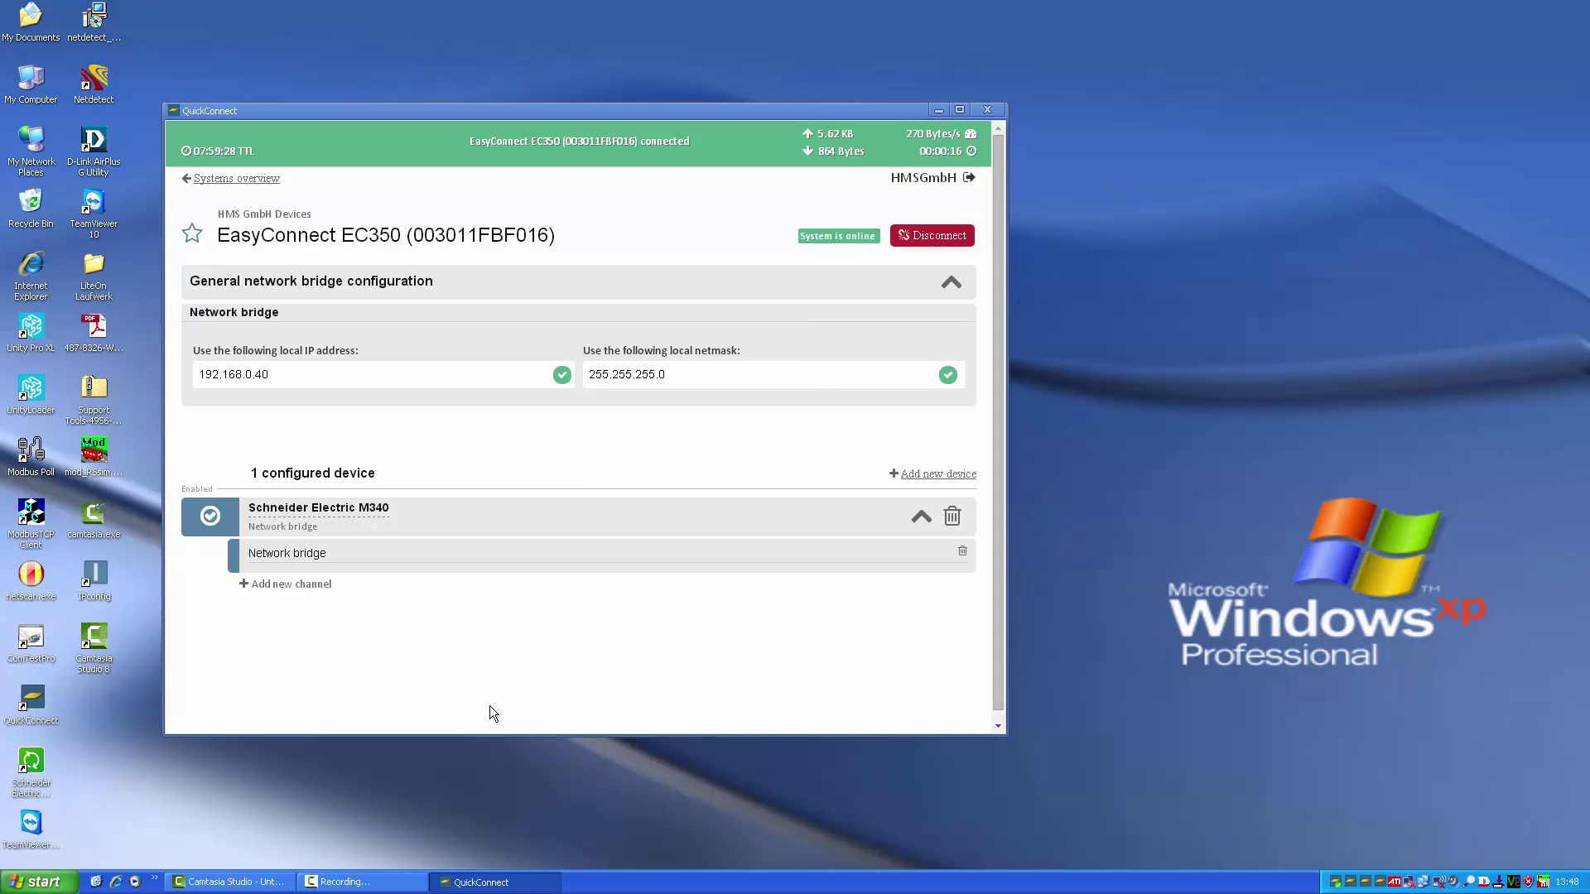
# Launch Unity Pro XL with the VORLAGE_M340 project
pyautogui.click(30, 326)
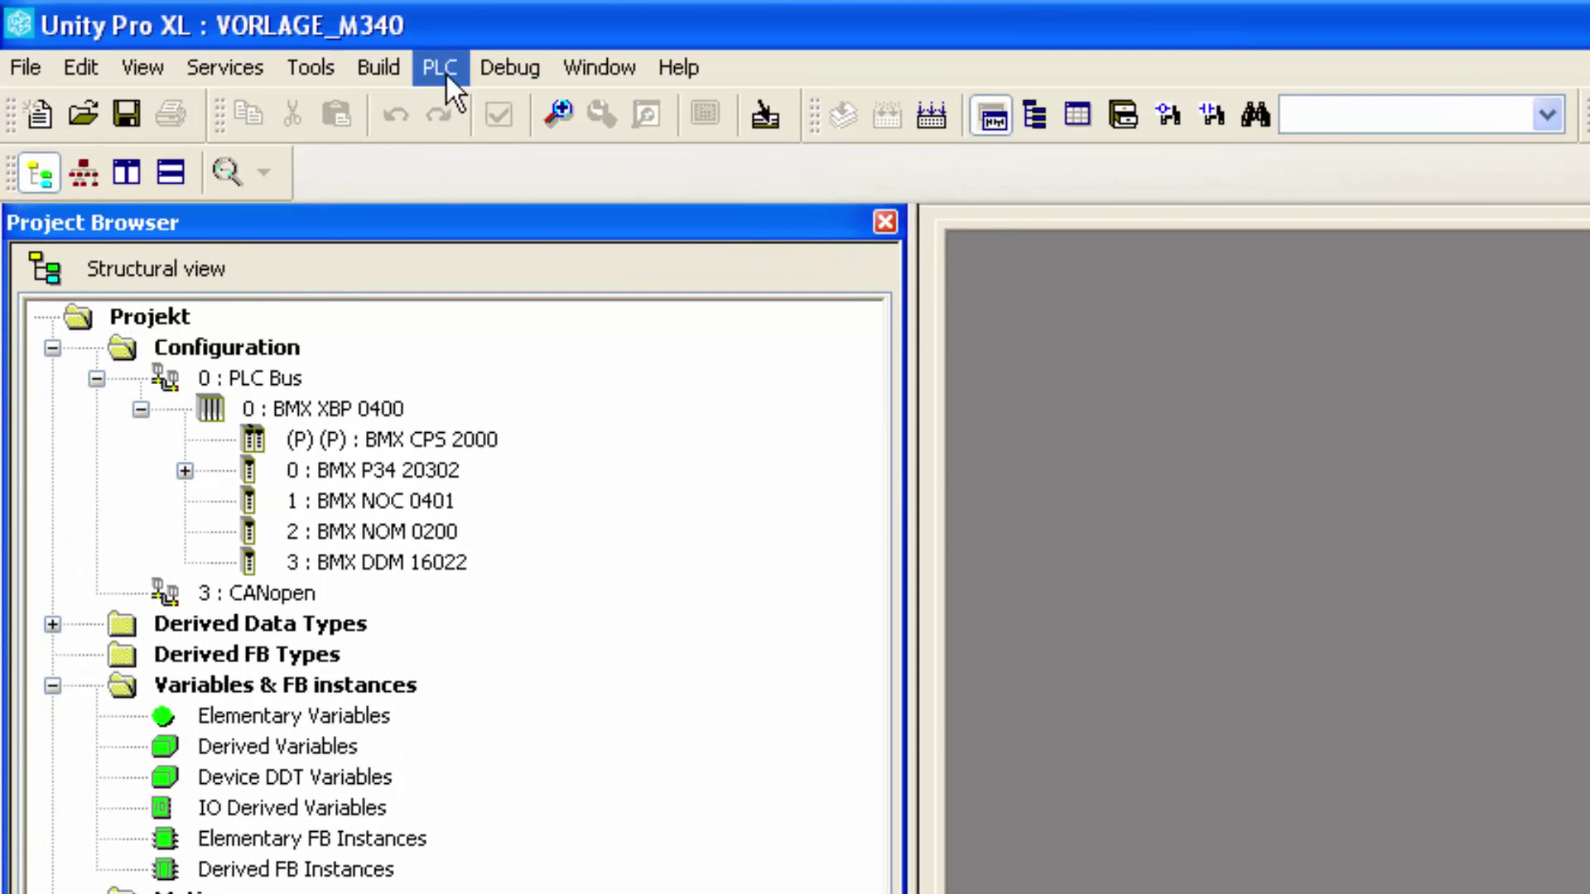
# Set the PLC address to 192.168.0.172 over TCPIP and test the connection
pyautogui.click(443, 68)
pyautogui.click(487, 160)
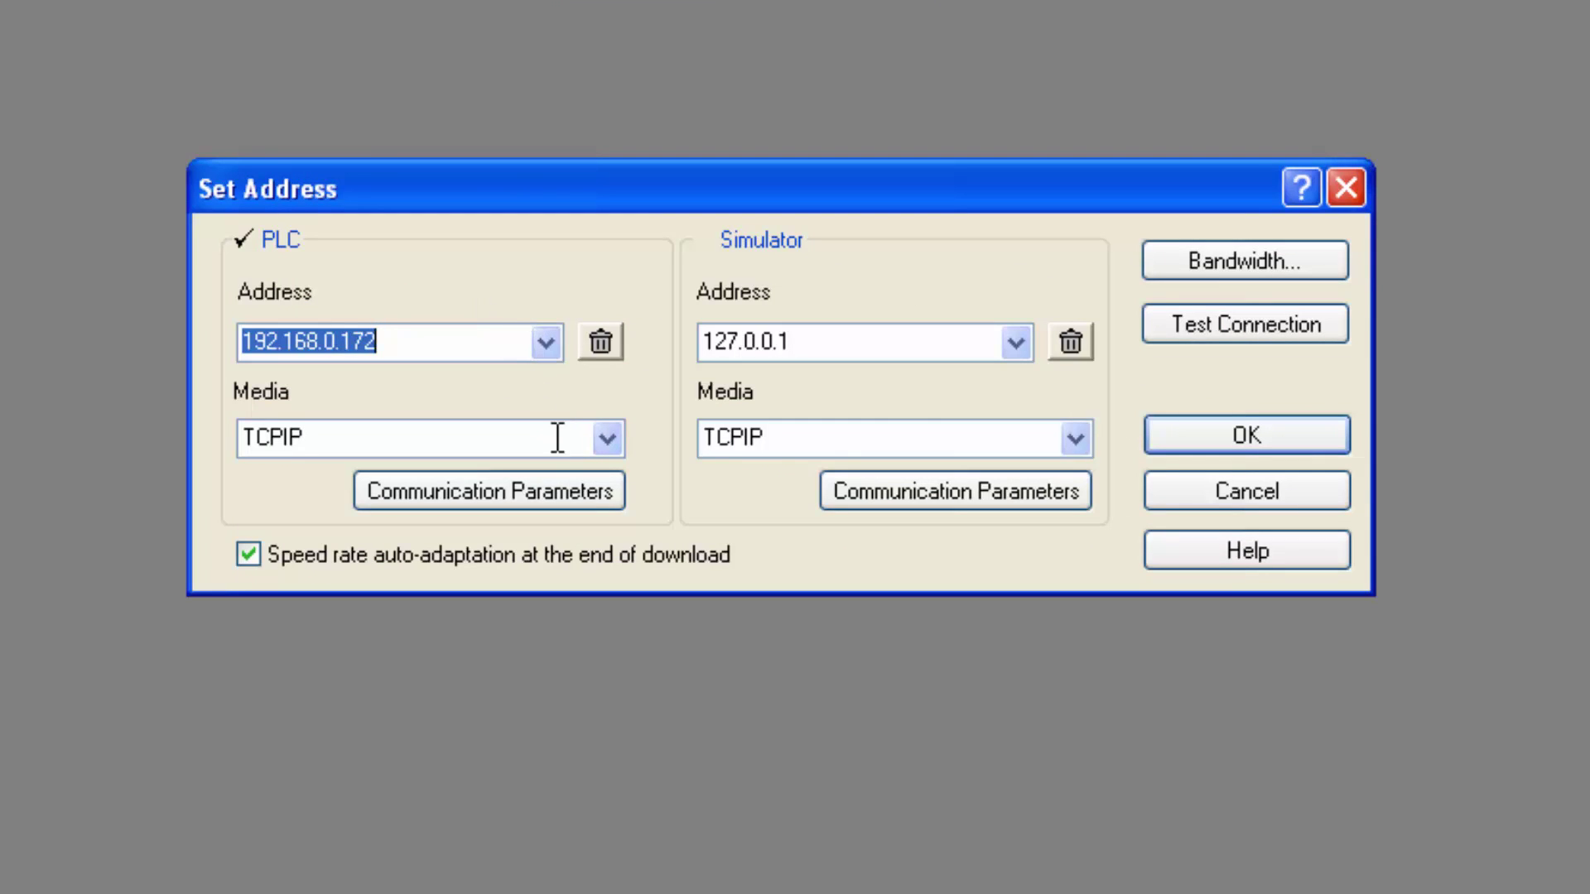
pyautogui.click(1224, 332)
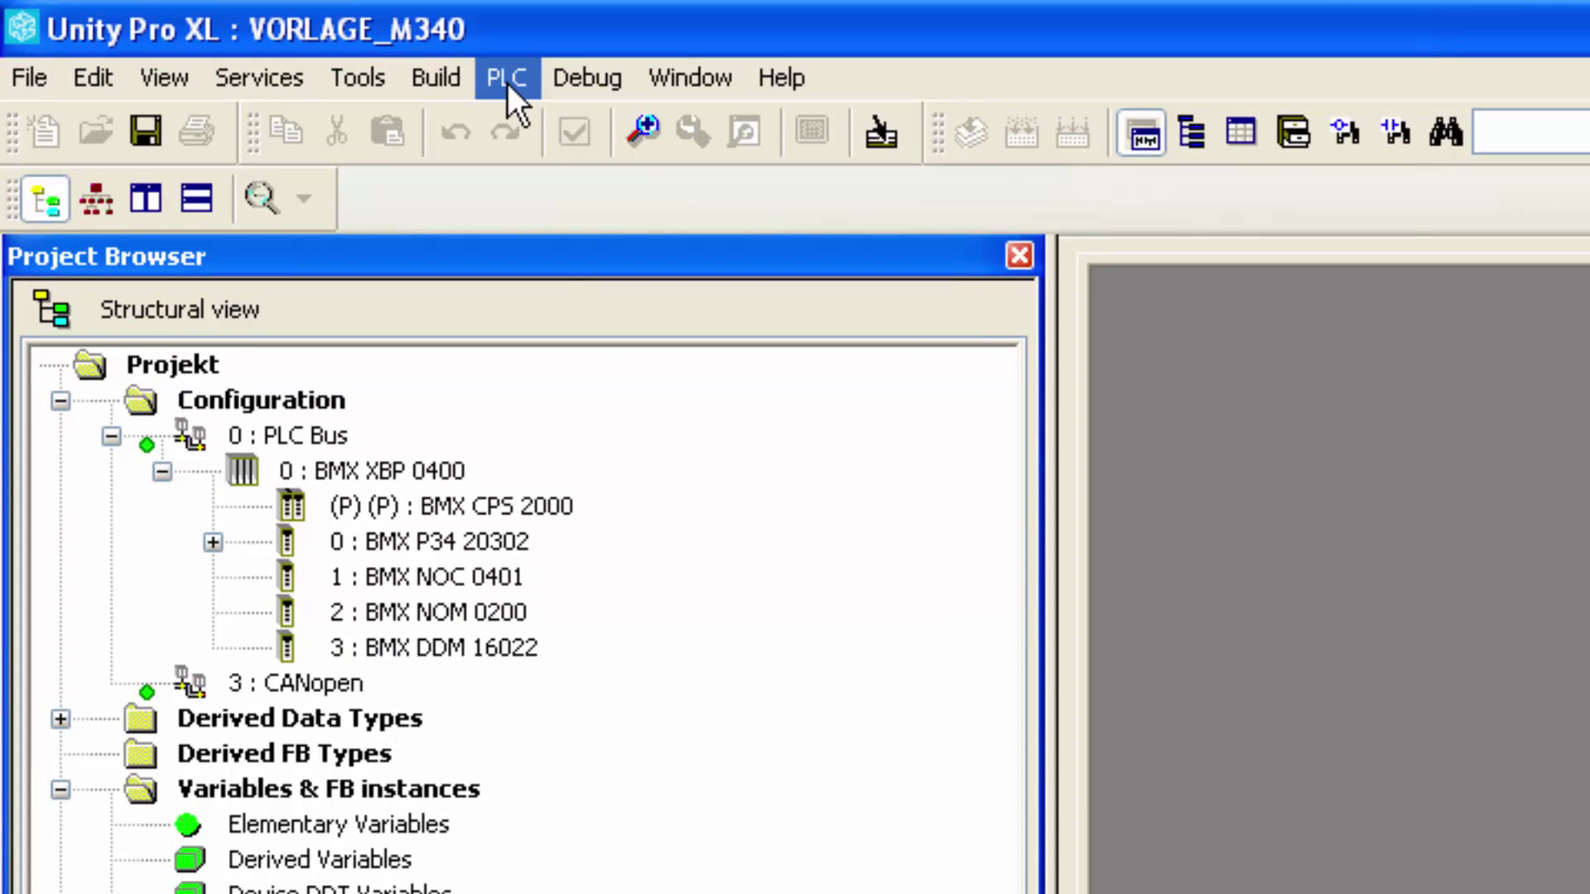
# Transfer the project to the PLC with Run after Transfer, confirm stop and run, then disconnect
pyautogui.click(508, 83)
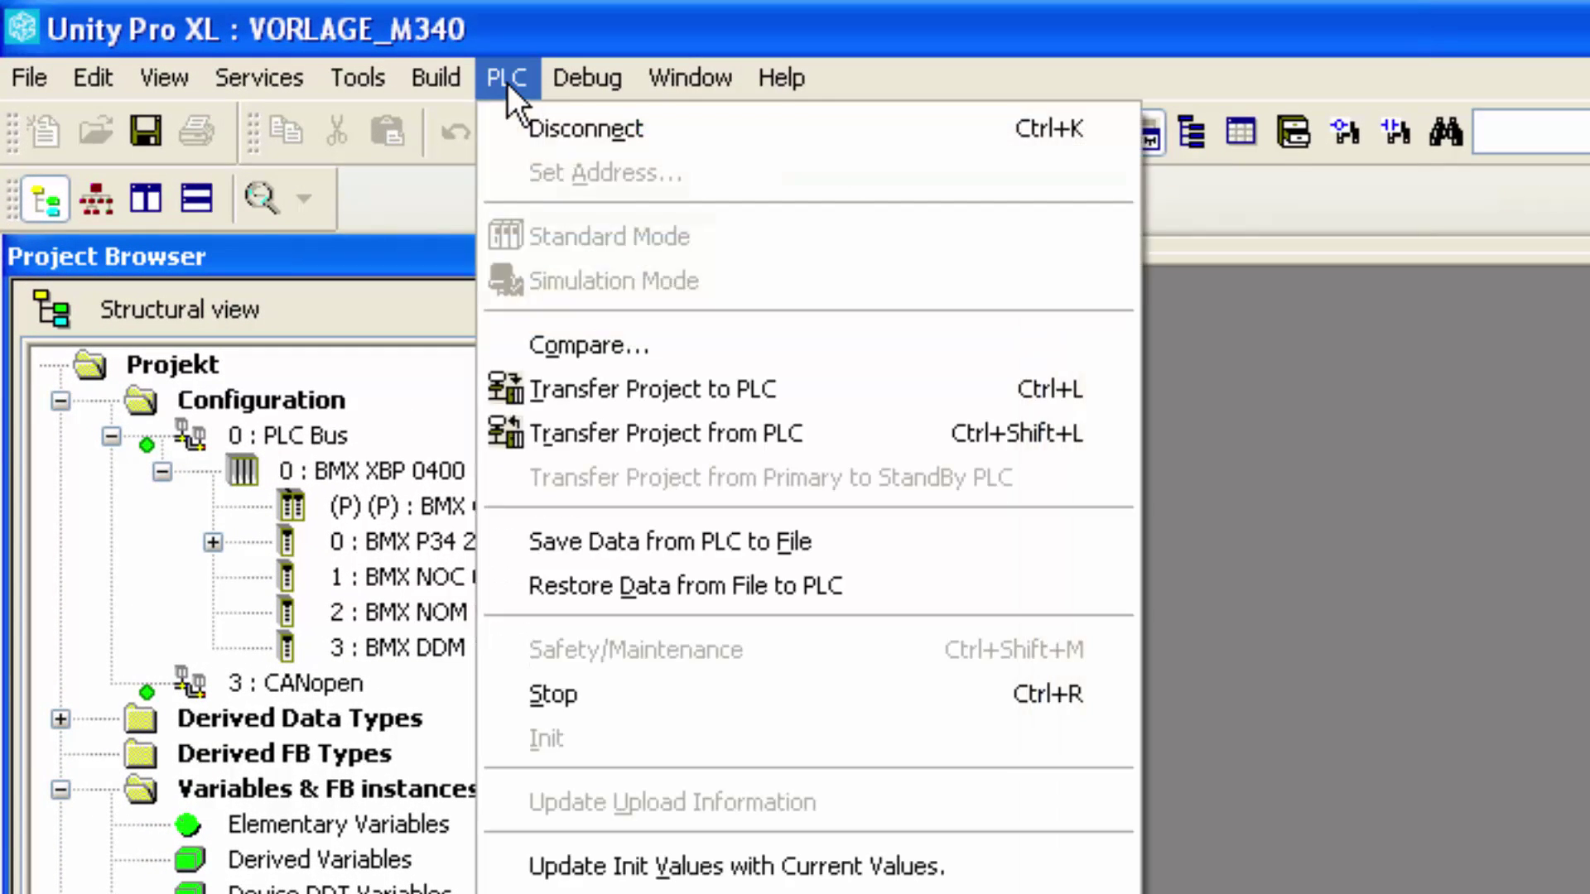
pyautogui.click(569, 388)
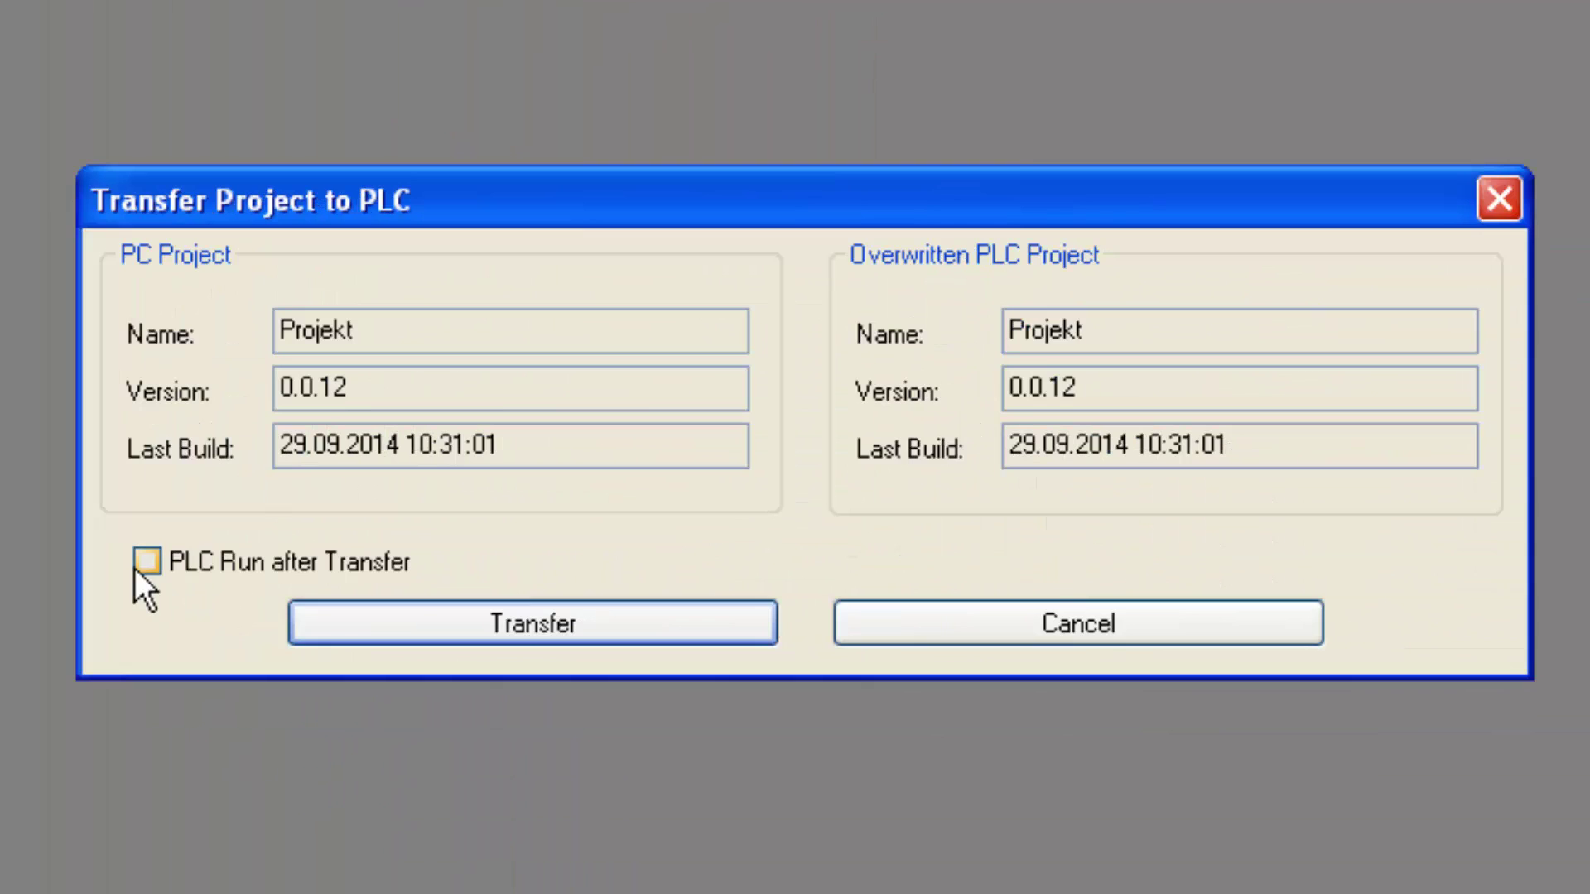
pyautogui.click(374, 694)
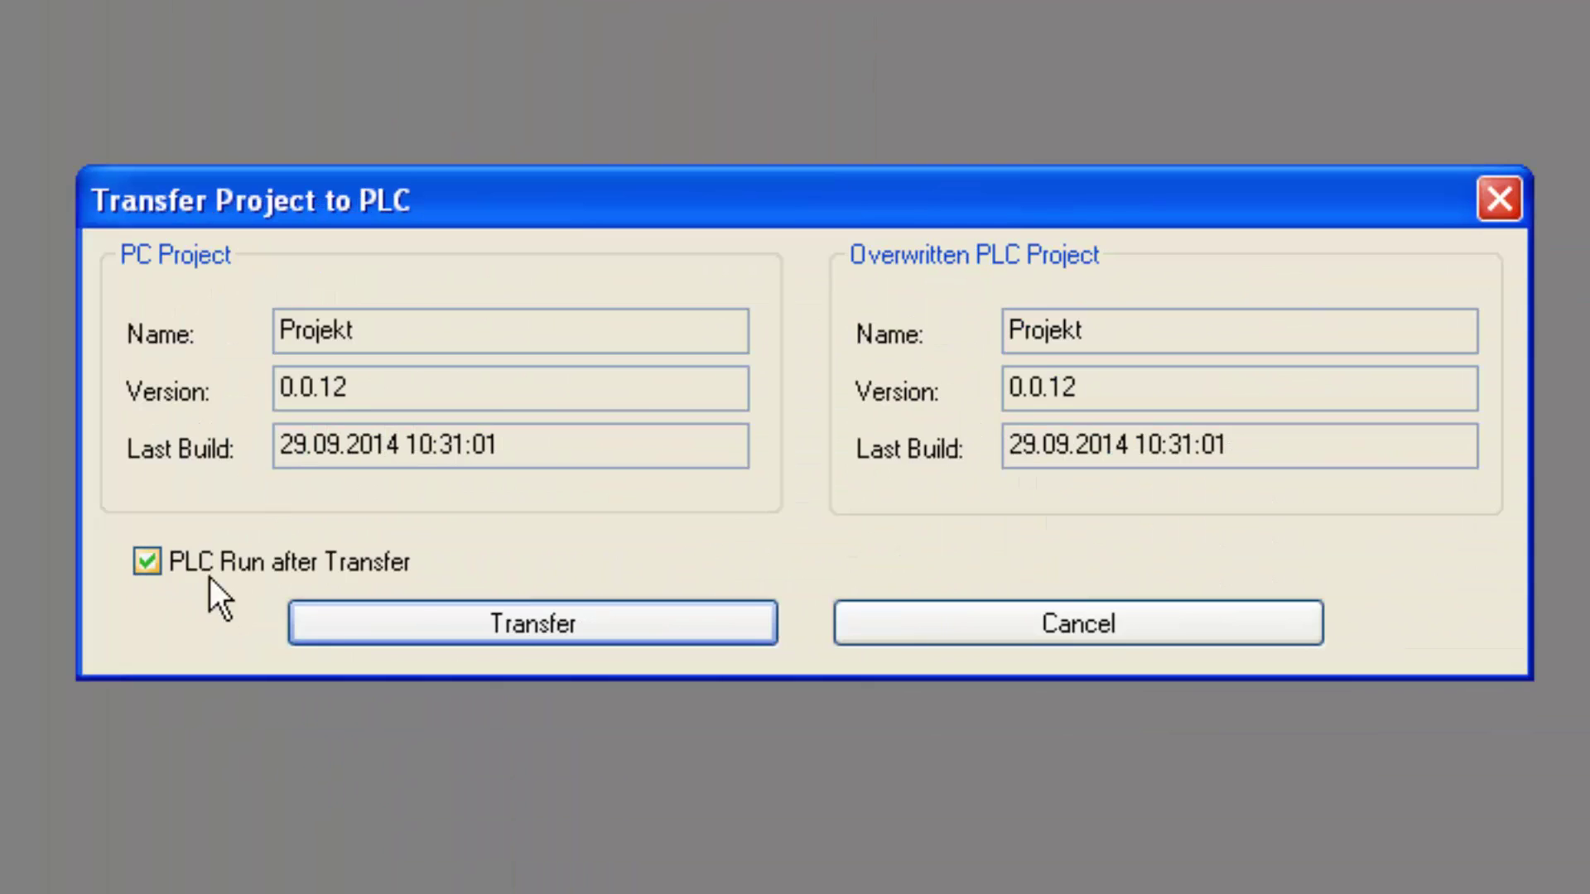
pyautogui.click(417, 619)
pyautogui.click(696, 561)
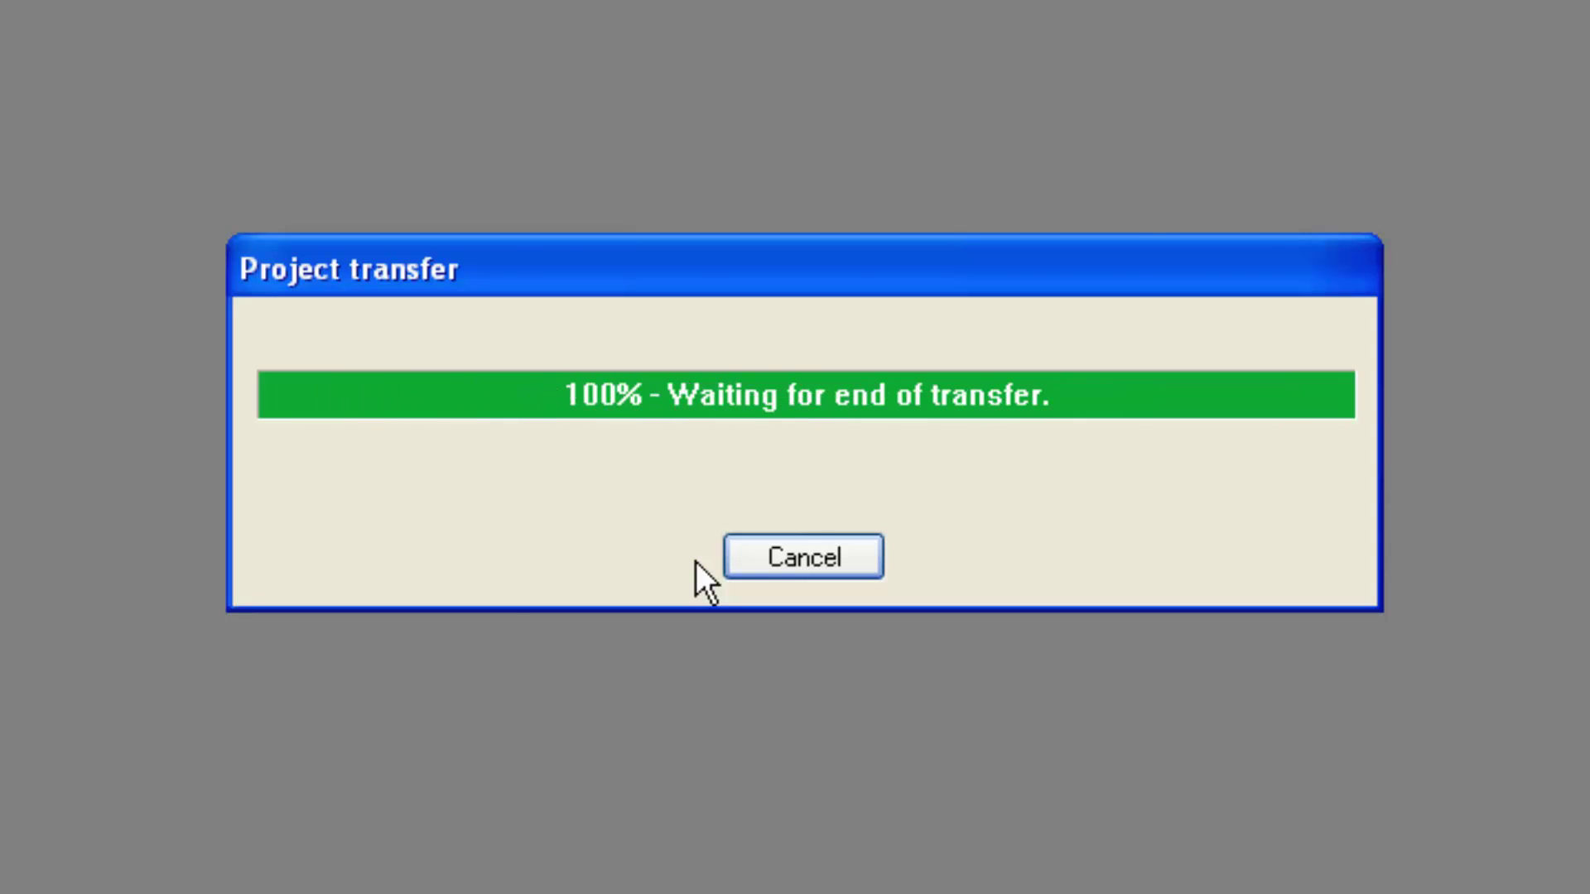
pyautogui.click(715, 557)
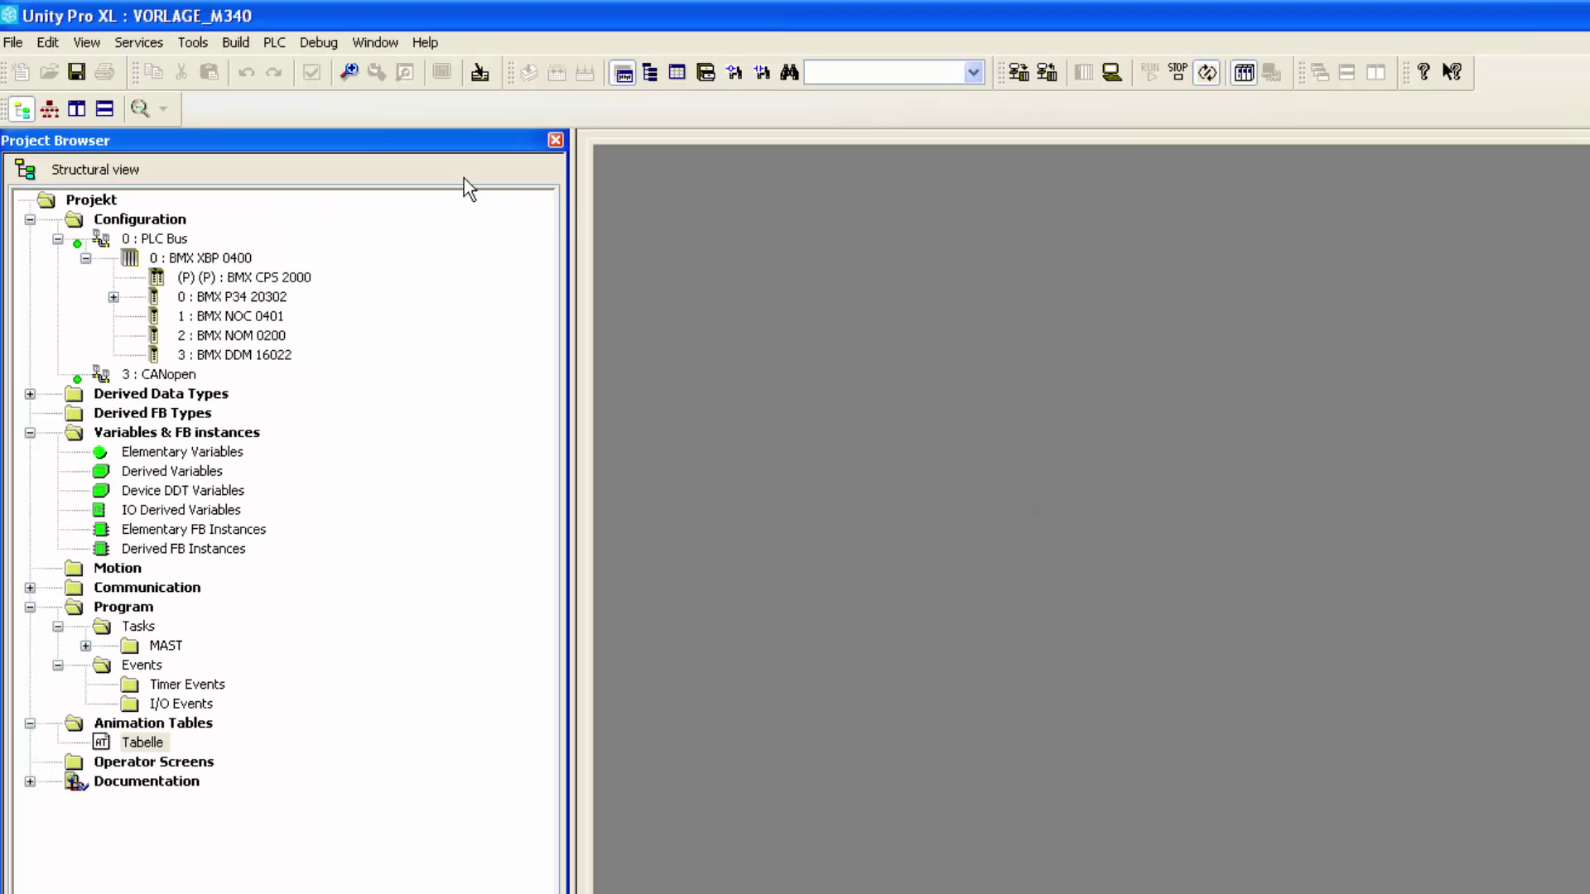
pyautogui.click(274, 42)
pyautogui.click(285, 69)
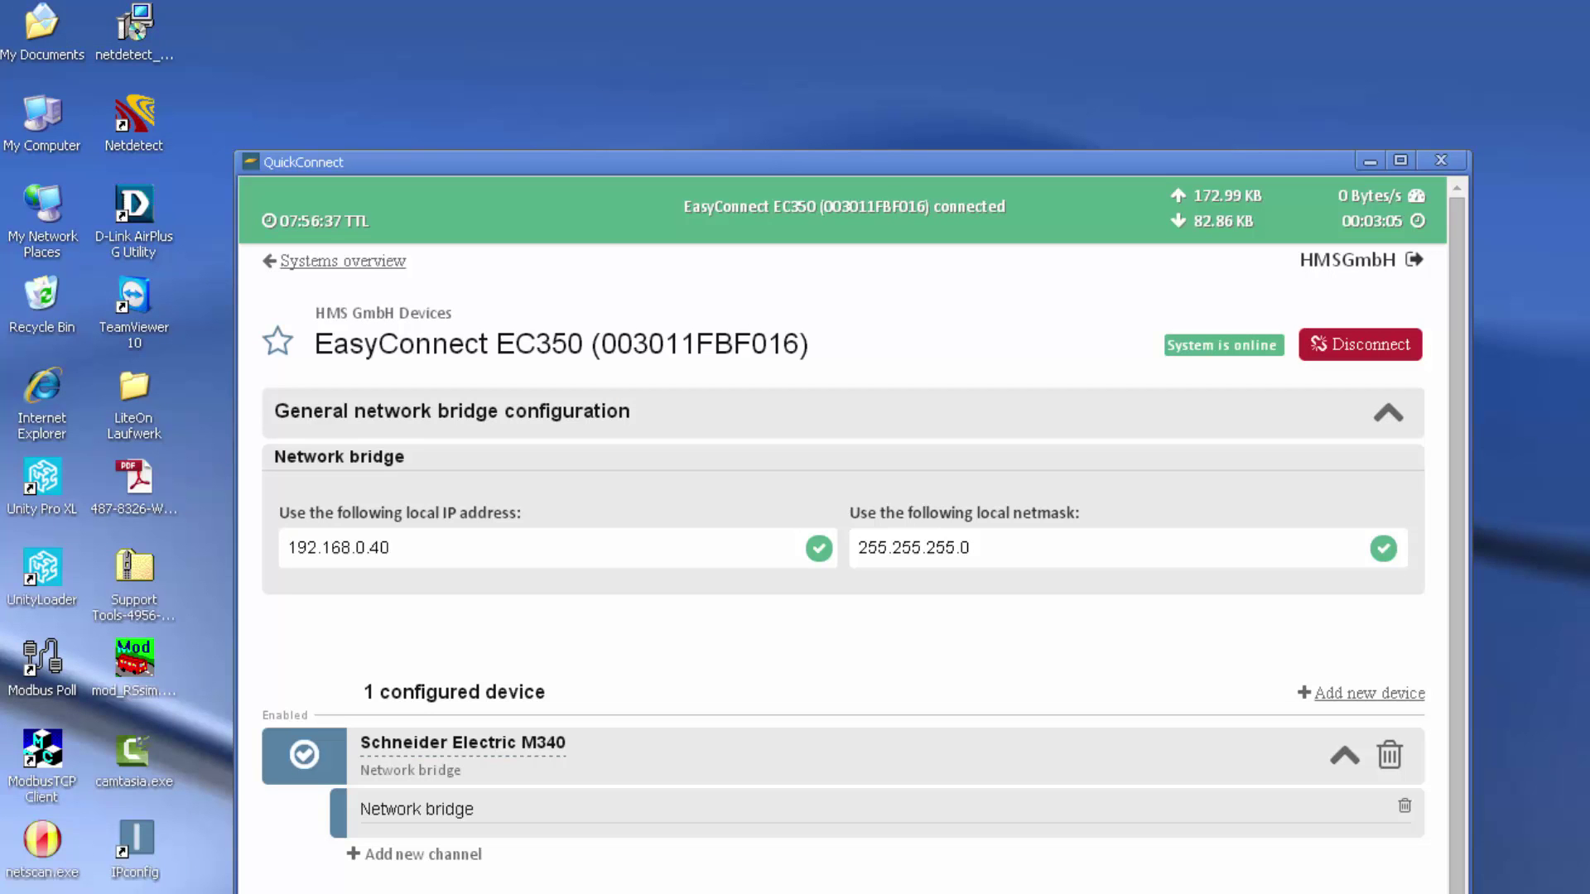